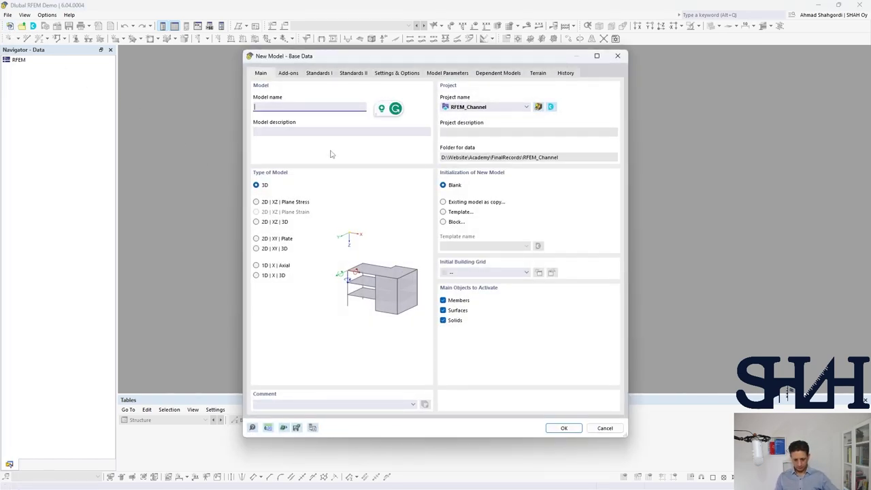
Step: Name the model LoadCombinations and set Finnish SFS national annexes for EN 1990 and EN 1991
text(oa)
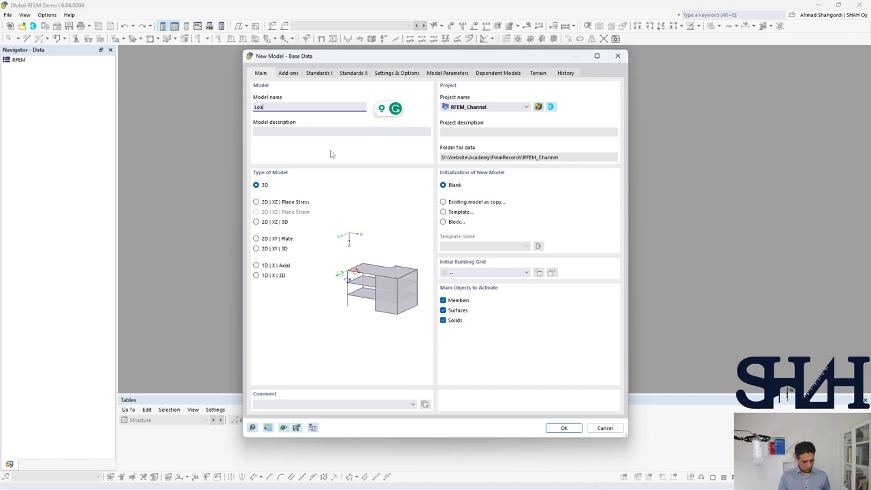
text(dCombinations)
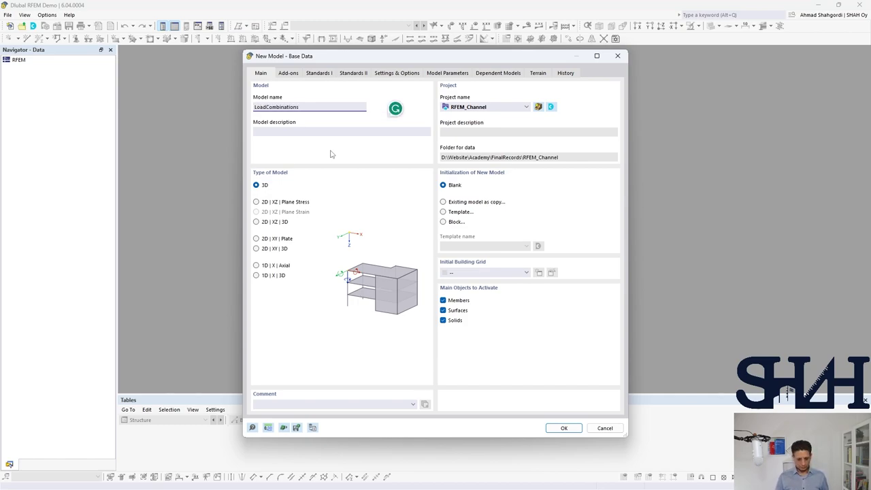
click(318, 74)
click(354, 107)
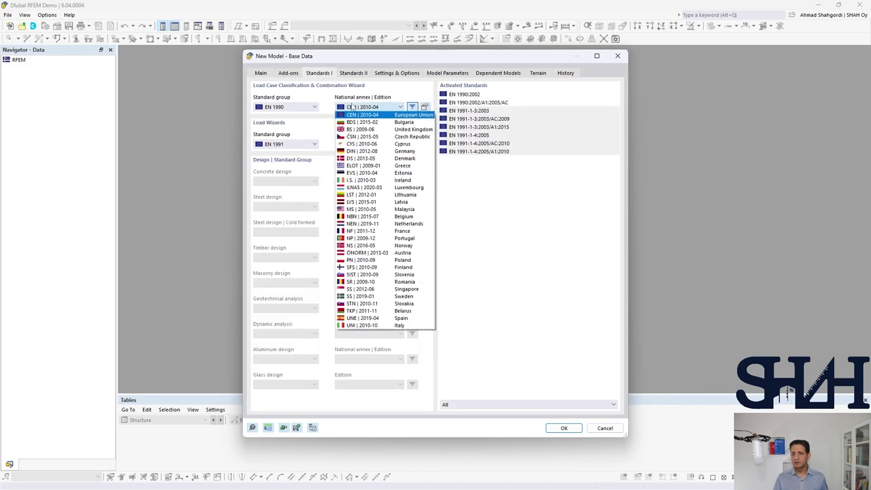
click(371, 267)
click(367, 143)
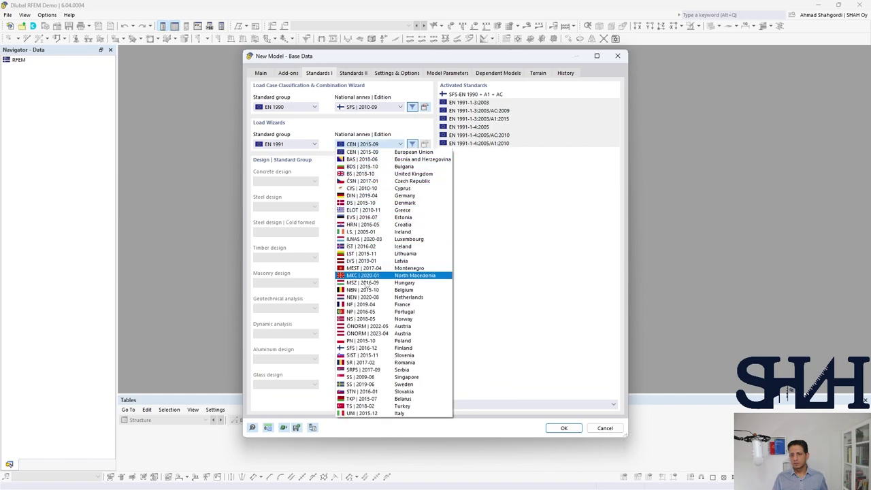
click(367, 348)
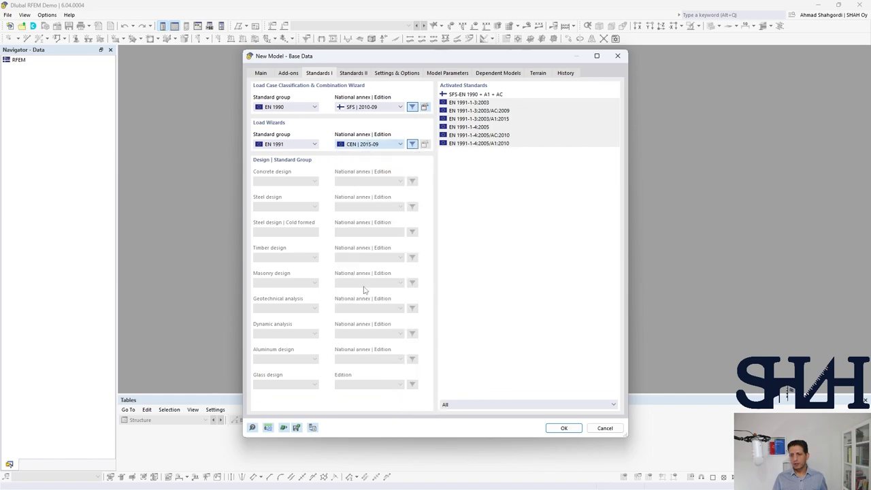
Step: Set the global Z axis to point upward and create the model
click(349, 74)
click(396, 74)
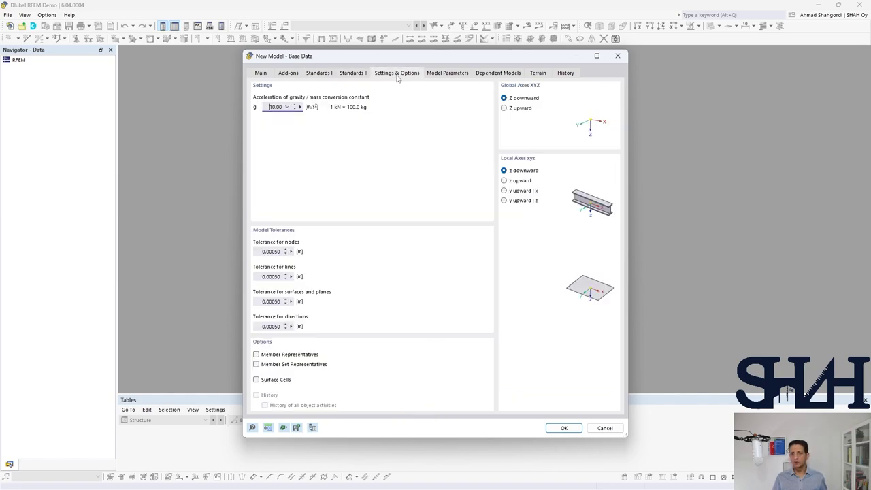
click(513, 111)
click(564, 428)
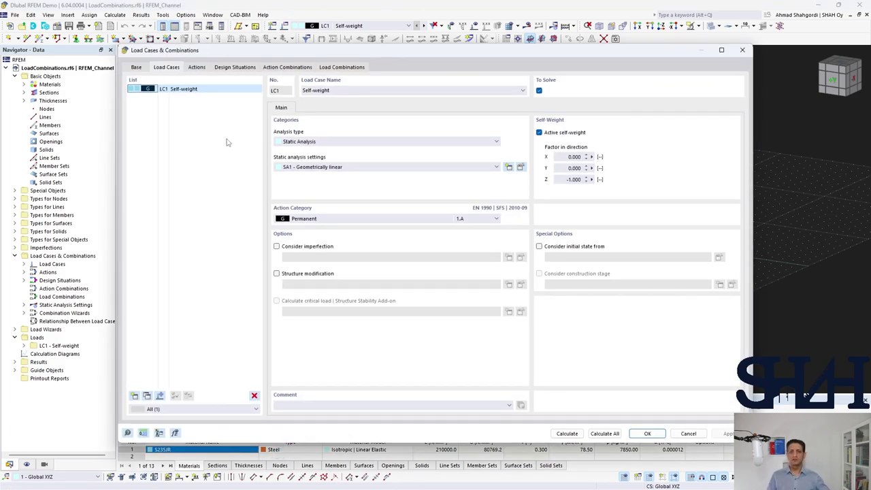
Step: Add LC2 DeadLoad as a Permanent action and LC3 Live Load as imposed category A
click(134, 396)
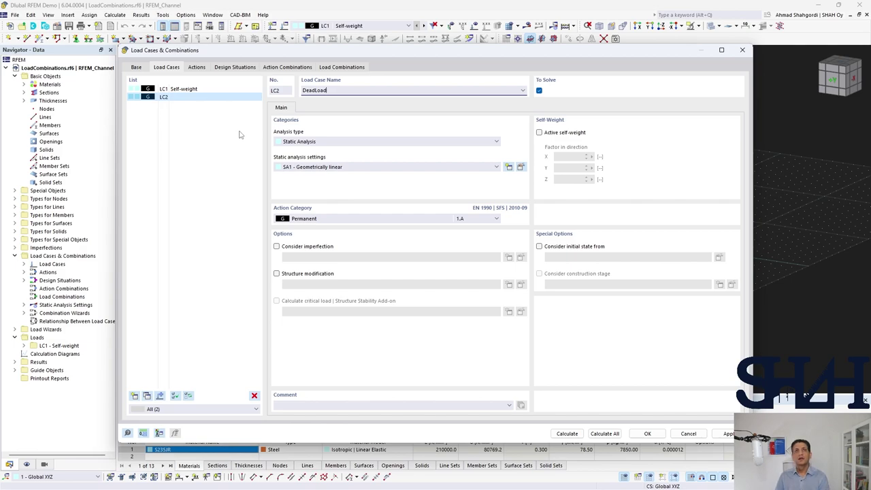
click(300, 219)
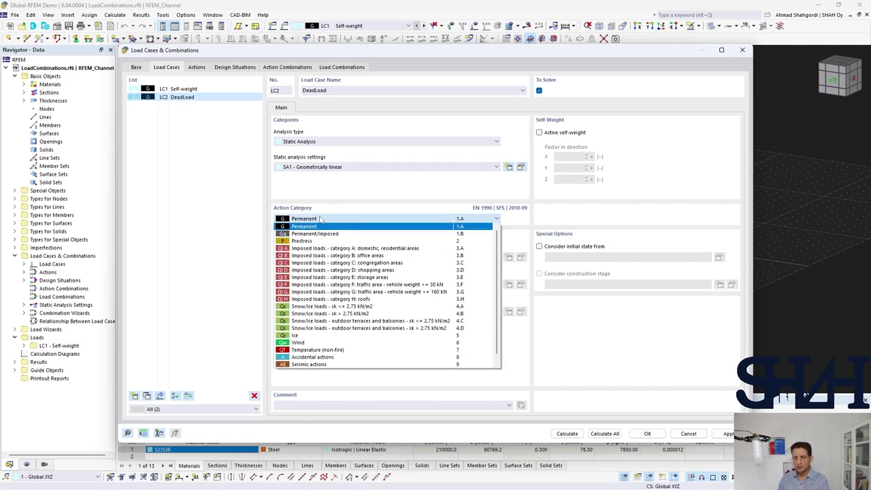
click(320, 219)
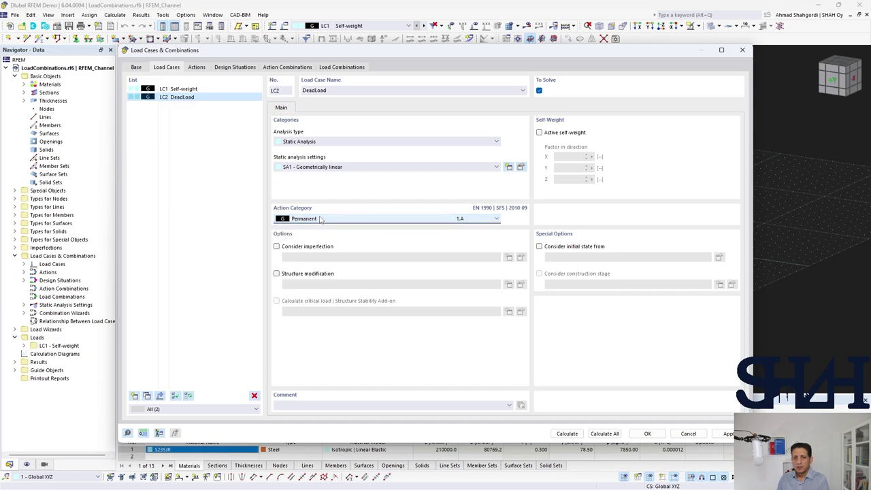
click(135, 395)
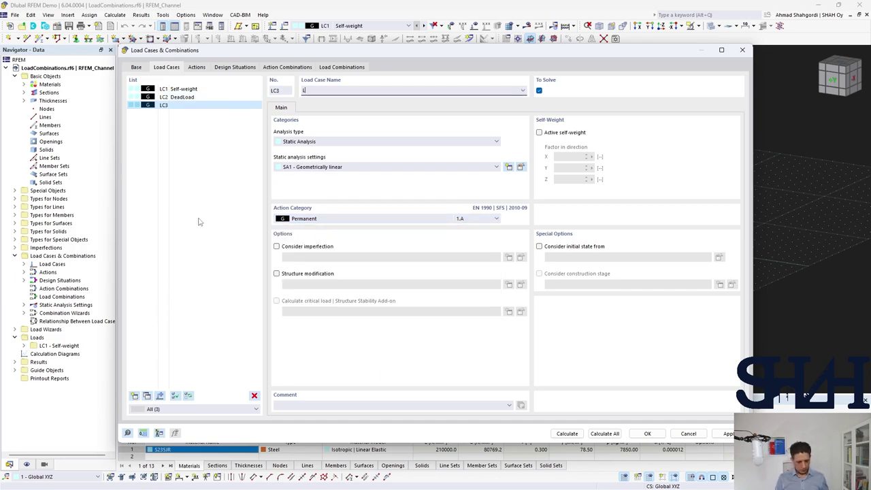
text(Li)
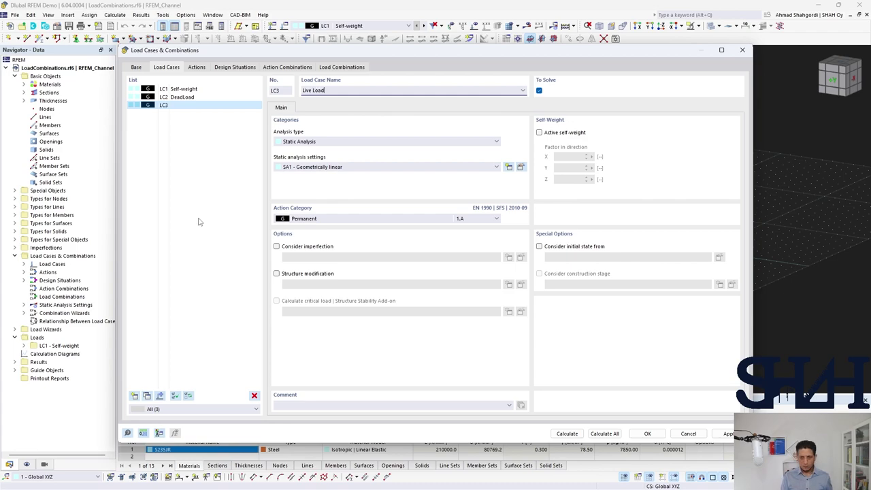
text(ve Load)
click(316, 218)
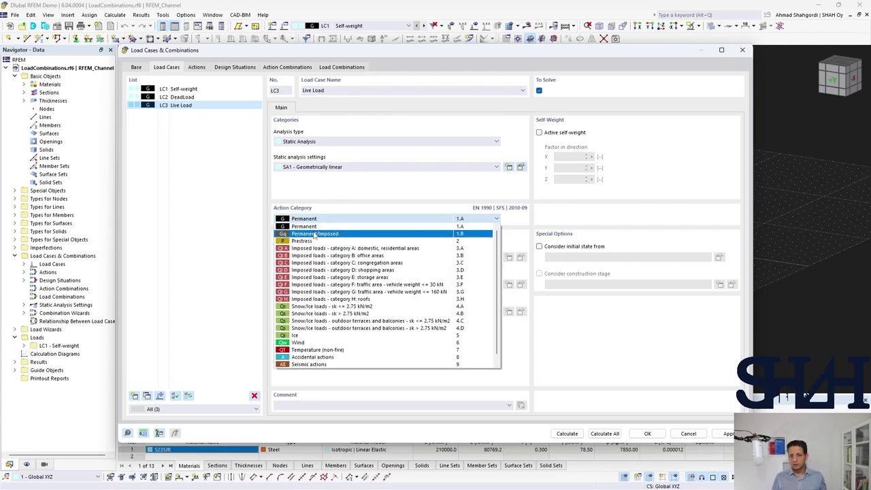
click(312, 249)
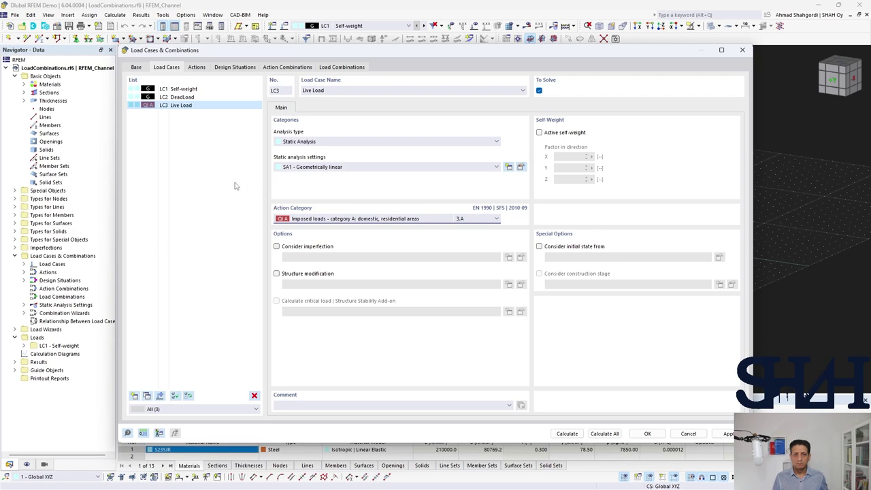
Step: Add LC4 Snow Load as snow sk ≤ 2.75 kN/m2, plus a new load case LC5
click(134, 396)
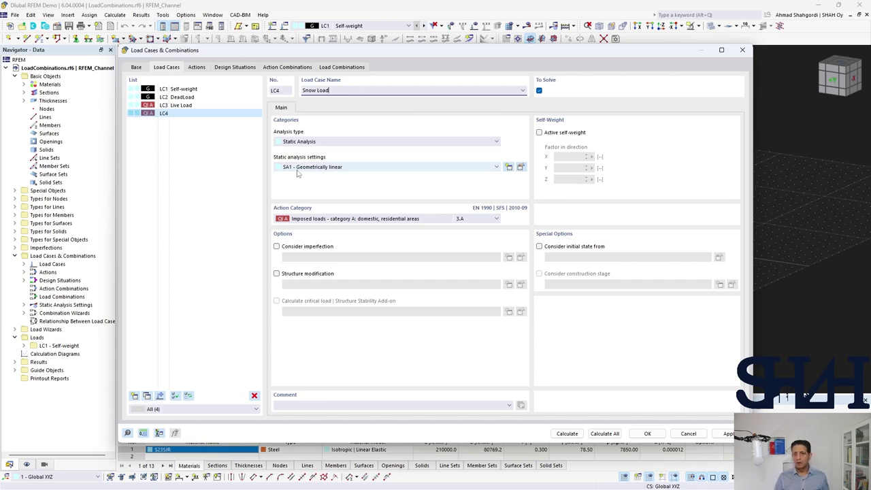
click(298, 219)
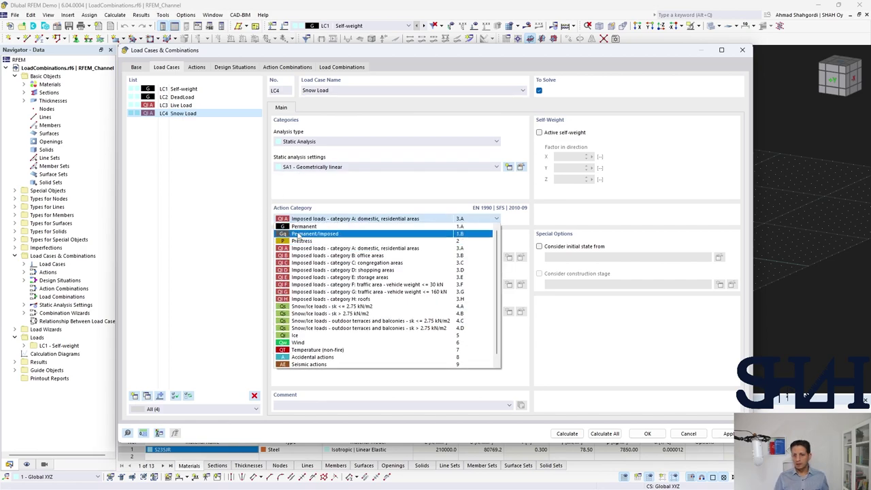
click(308, 307)
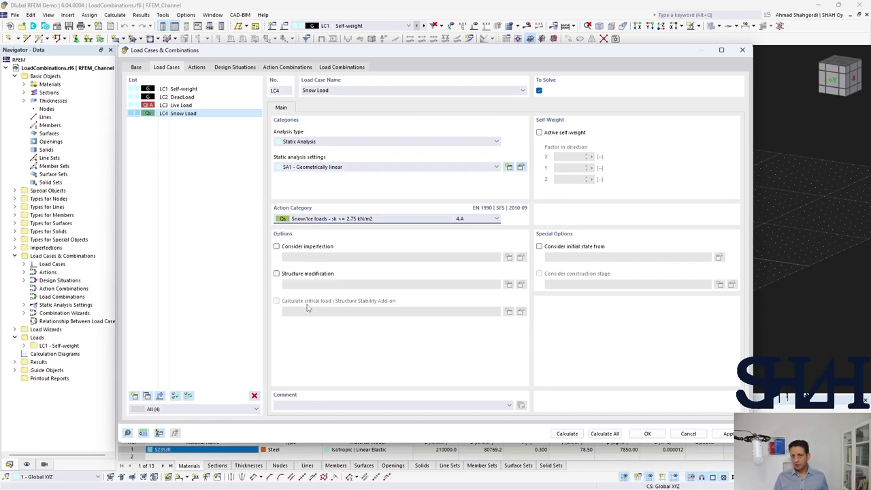
click(135, 396)
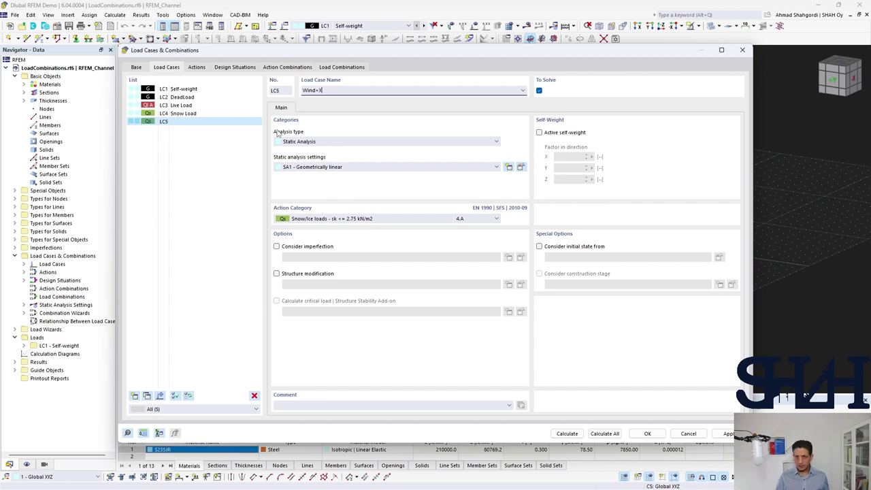
Step: Name LC5 Wind+X with the Wind action category and copy it for the other wind cases
text(Wind+X)
click(323, 219)
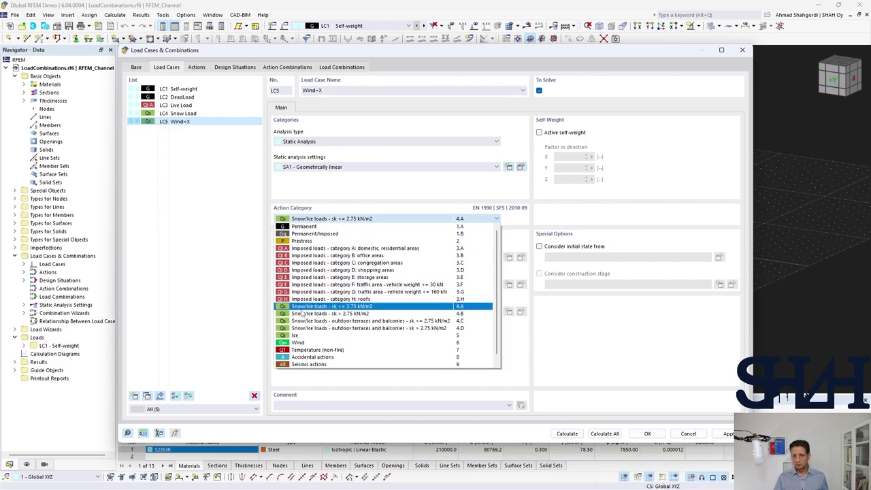
click(300, 339)
click(147, 395)
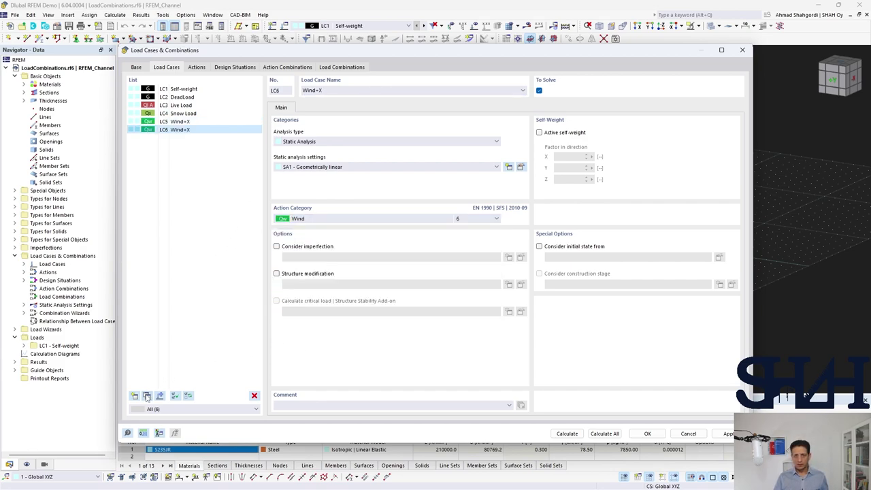
click(146, 395)
click(147, 395)
Step: Rename the copied wind cases to Wind-X, Wind+Y and Wind-Y and check the load case statistics
click(187, 130)
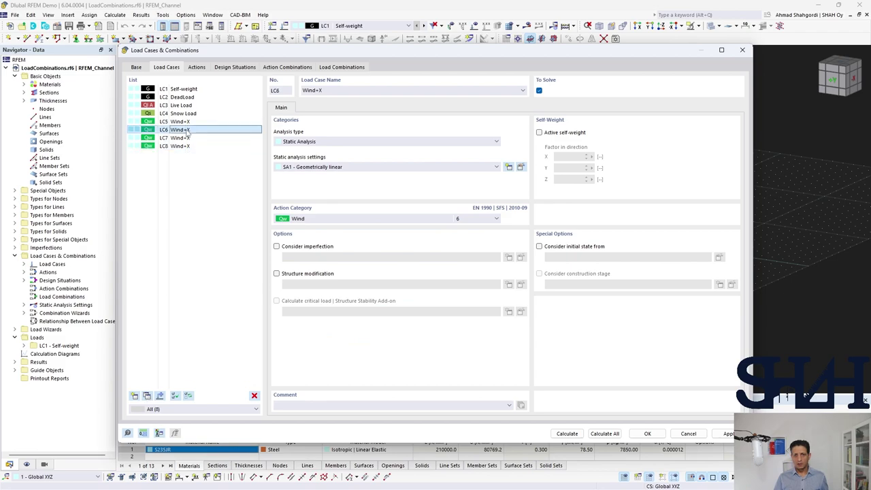
double_click(315, 91)
text(-)
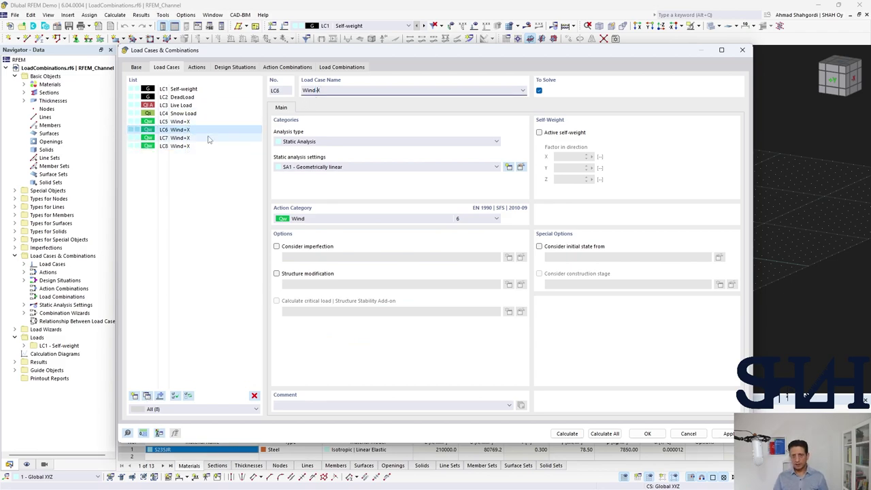
click(185, 138)
click(319, 91)
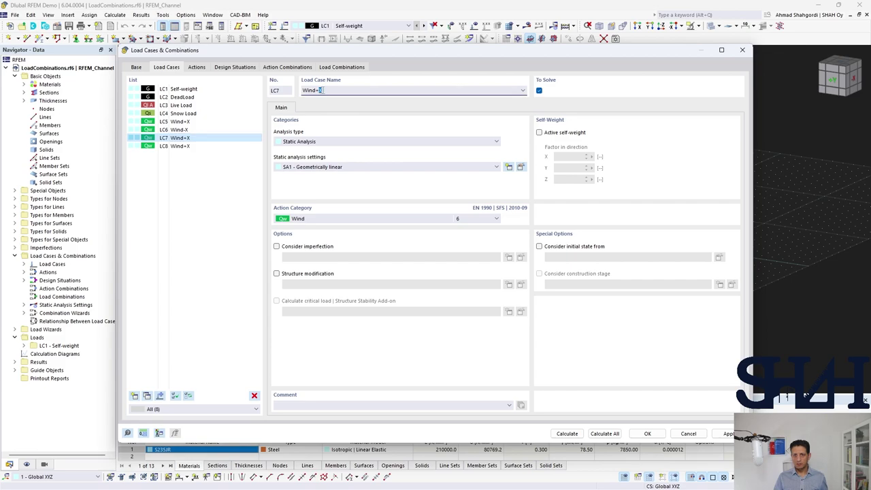
text(Y)
click(179, 146)
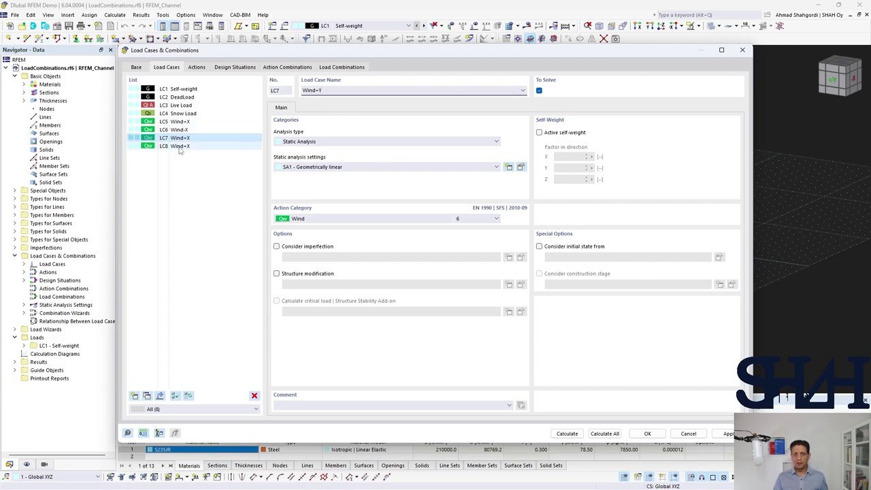
click(318, 91)
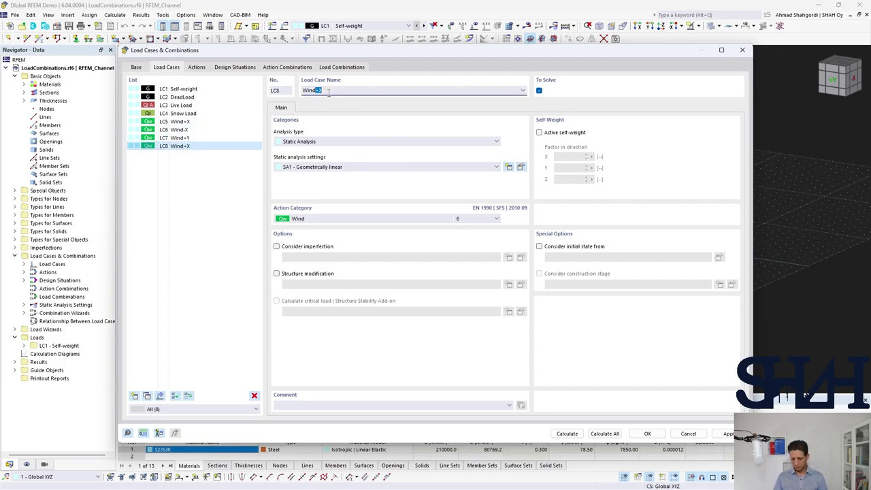
key(Delete)
key(BackSpace)
text(-)
text(X)
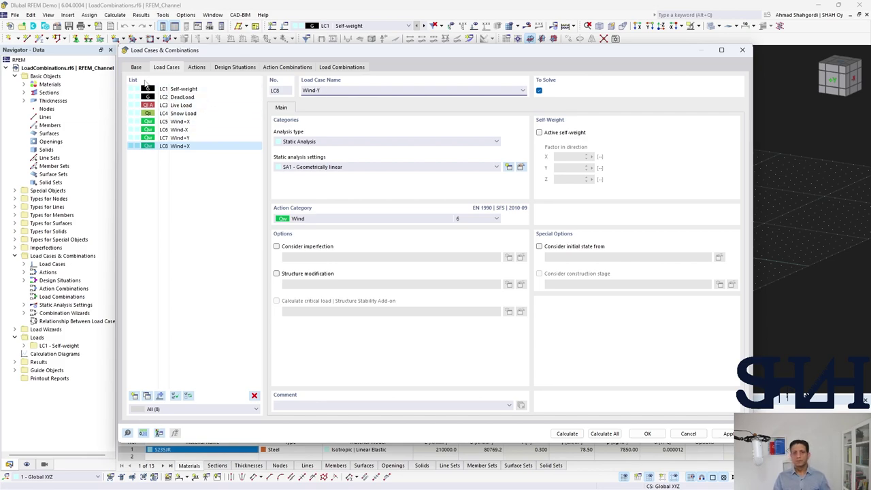
click(136, 67)
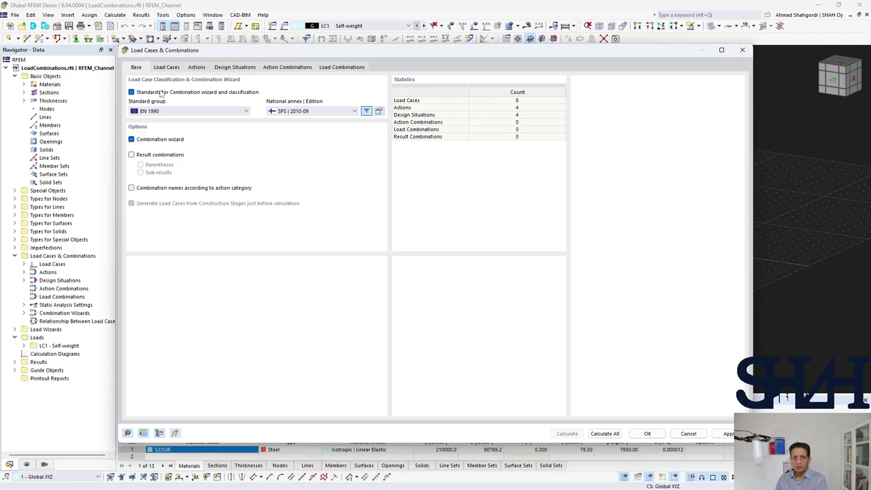
Step: Show the actions A1 Permanent, A2 Imposed category A, A3 Snow/Ice and A4 Wind
click(166, 68)
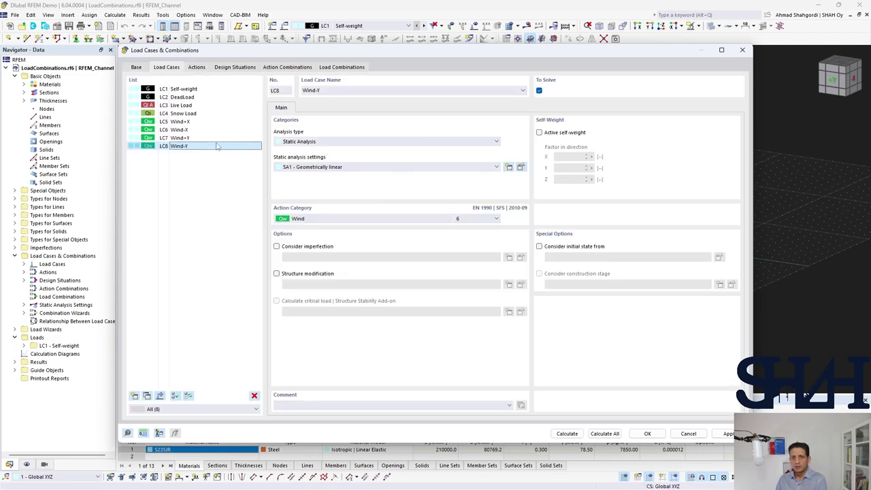
click(196, 67)
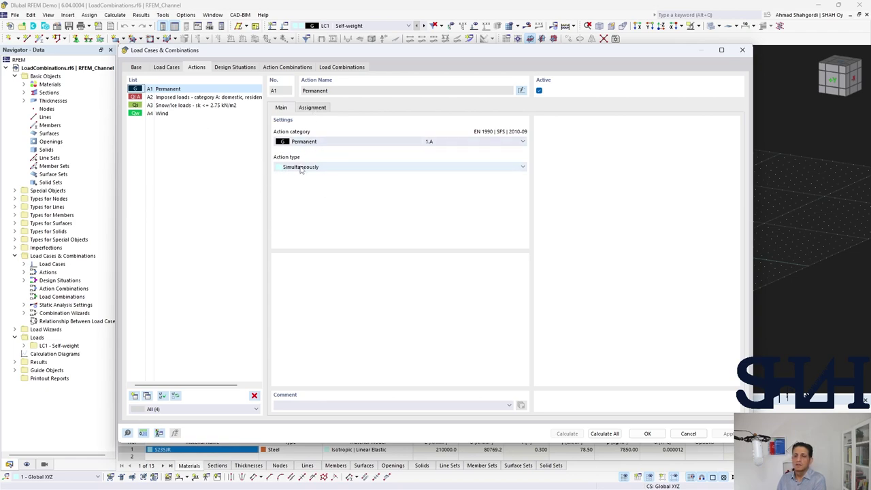
Step: Check each action's load cases: LC1–LC2 Permanent, LC3 imposed, LC4 snow, LC5–LC8 wind
click(312, 108)
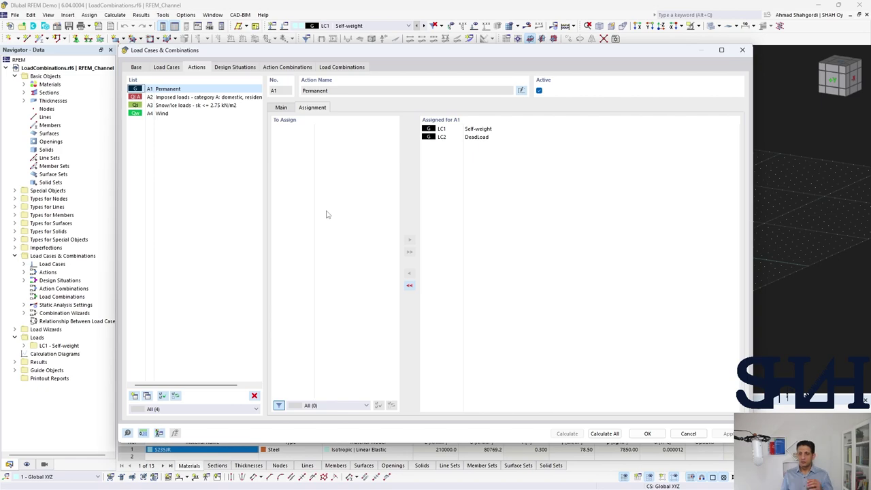
click(183, 97)
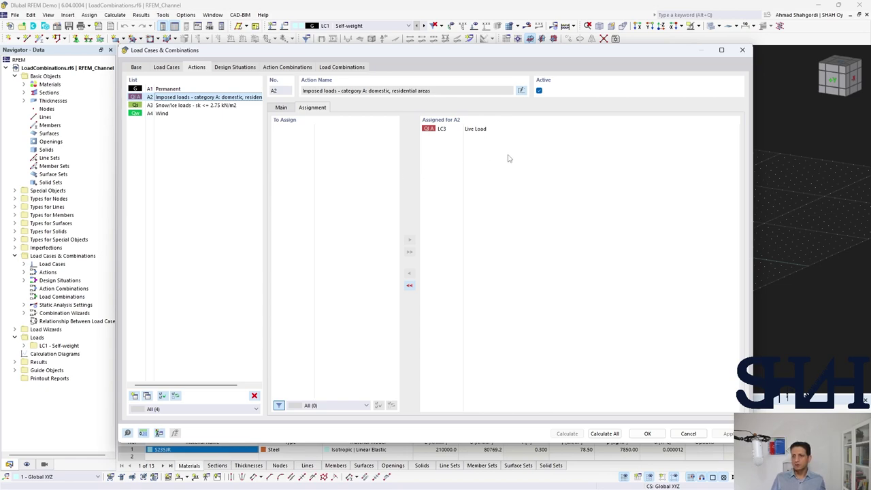
click(185, 106)
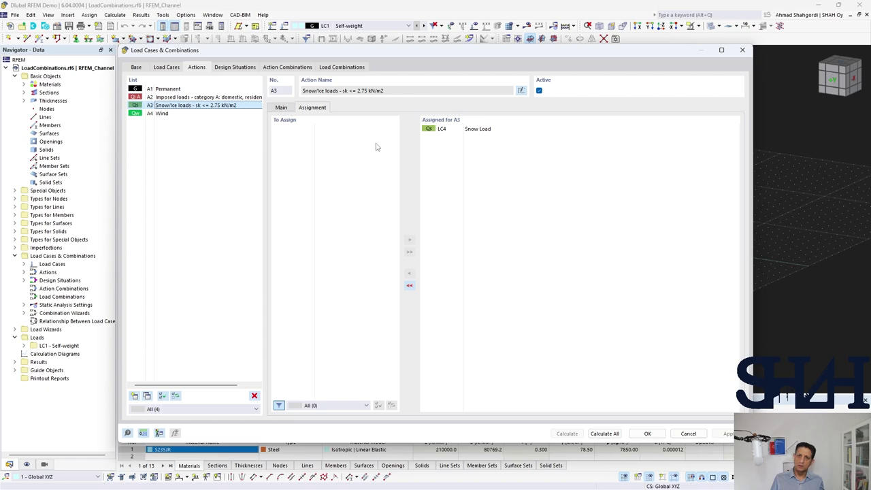
click(157, 114)
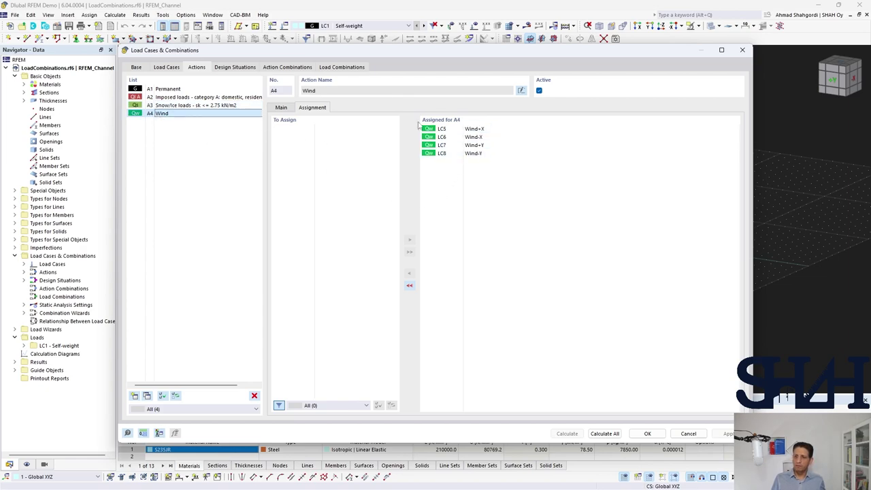
click(283, 110)
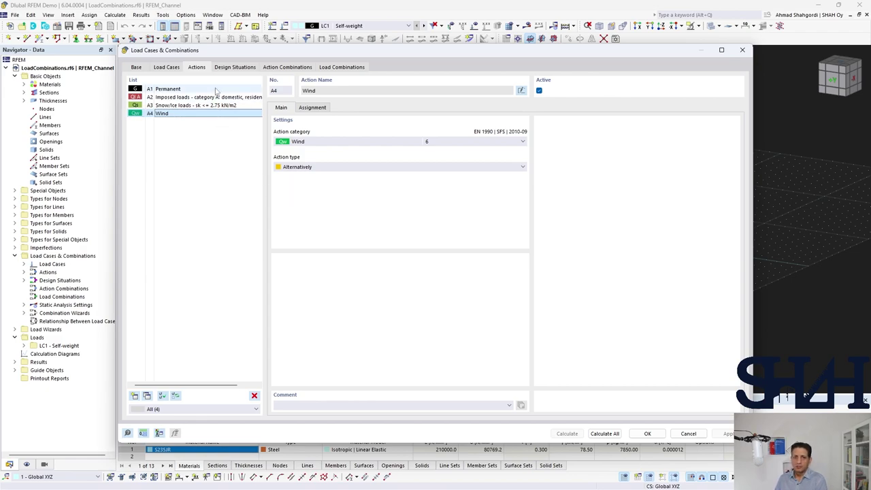
click(223, 68)
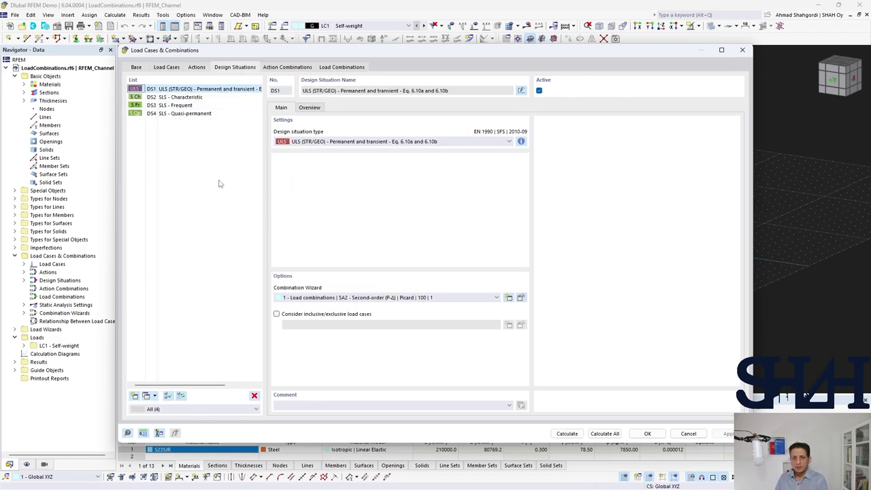
Step: Delete the SLS design situations DS2 through DS4
click(187, 98)
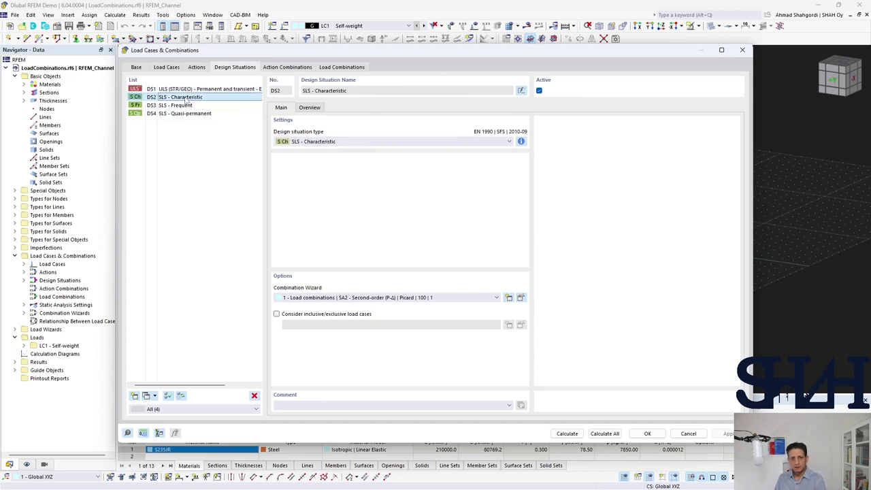
shift+click(188, 114)
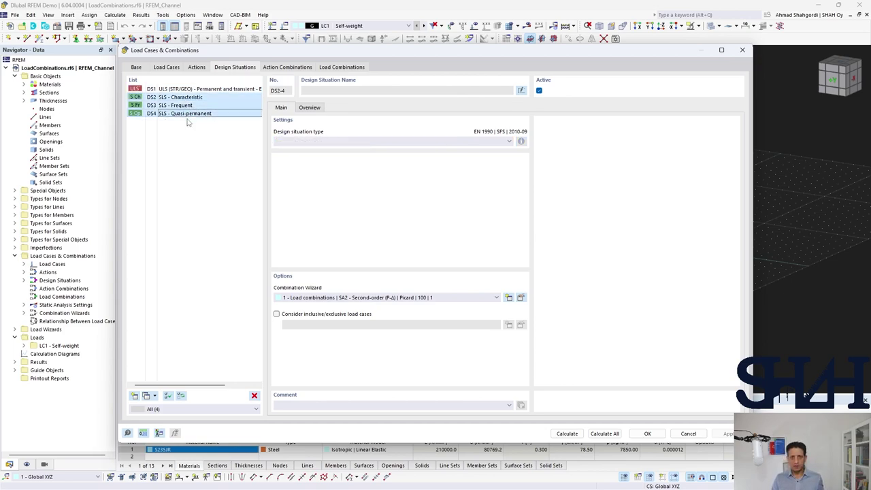
click(254, 395)
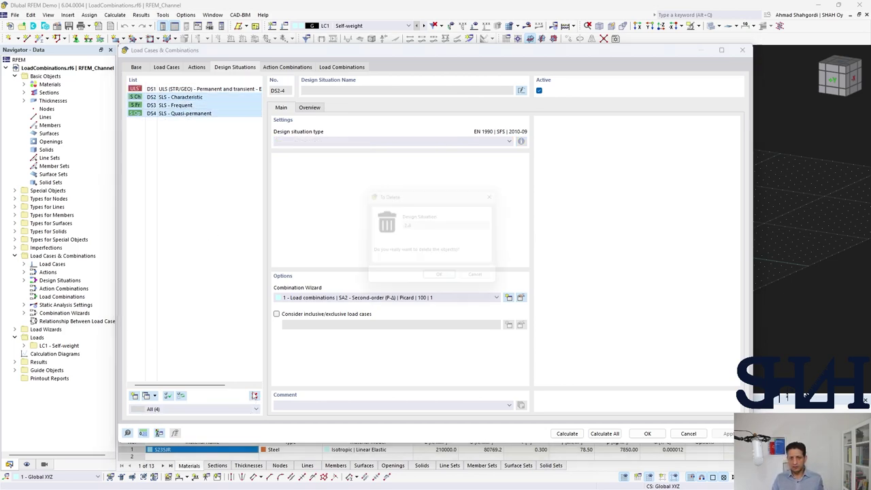
click(441, 279)
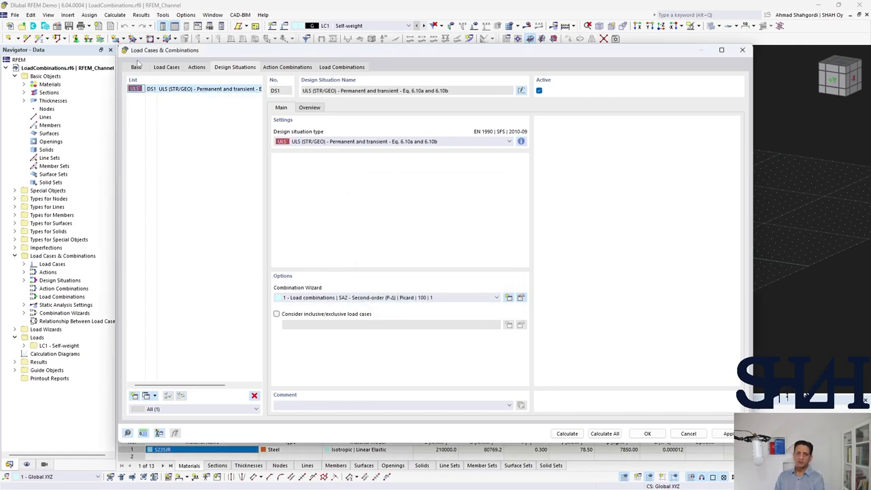
Step: Review the statistics and DS1's combination wizard settings with SA2 second-order (P-Δ) analysis
click(138, 67)
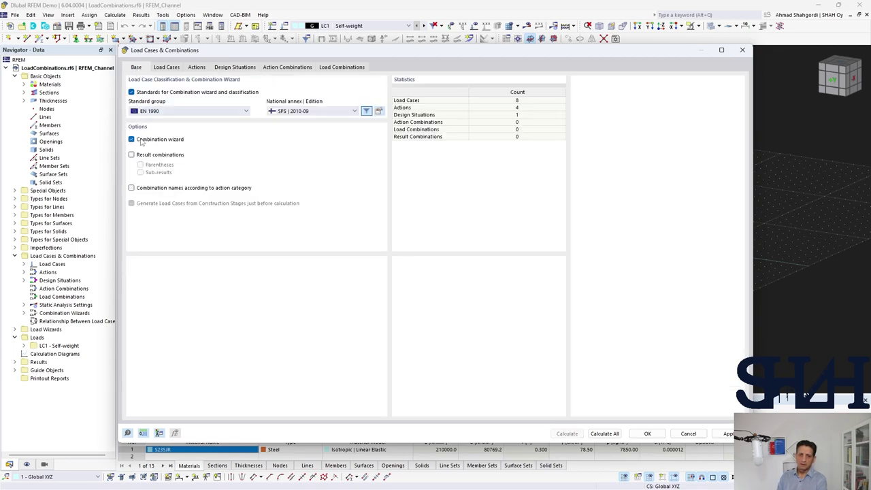
click(226, 70)
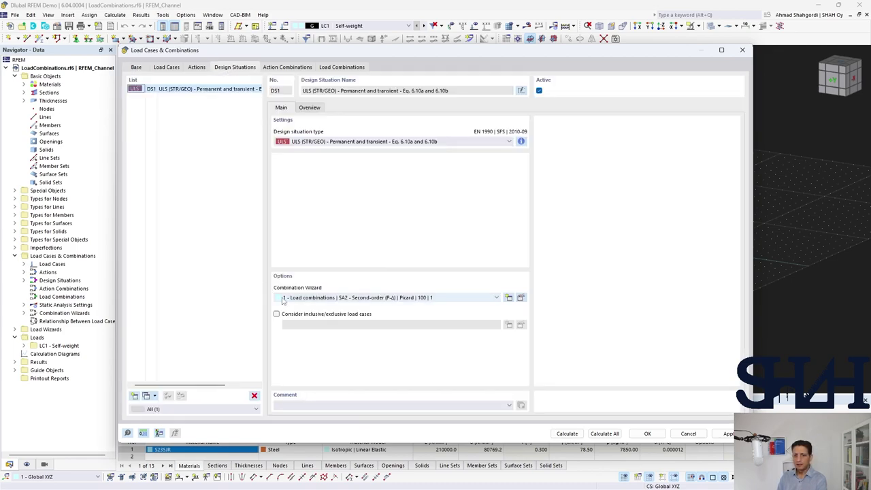
click(520, 297)
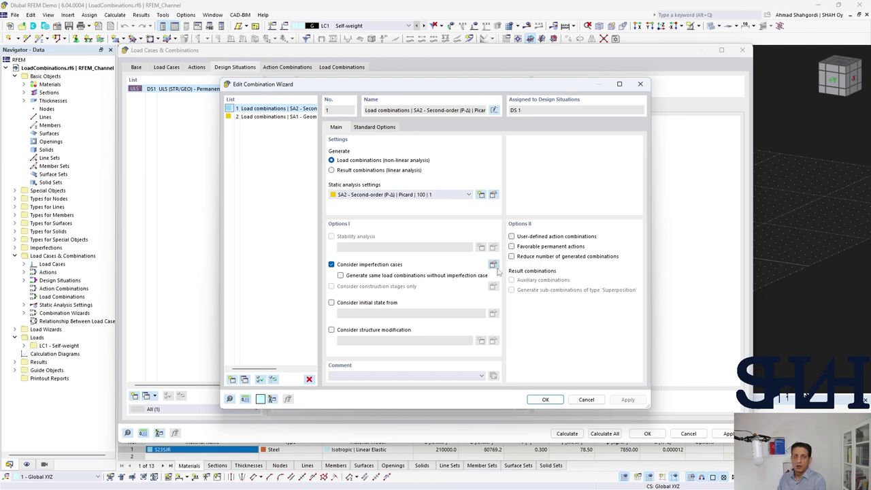
click(545, 399)
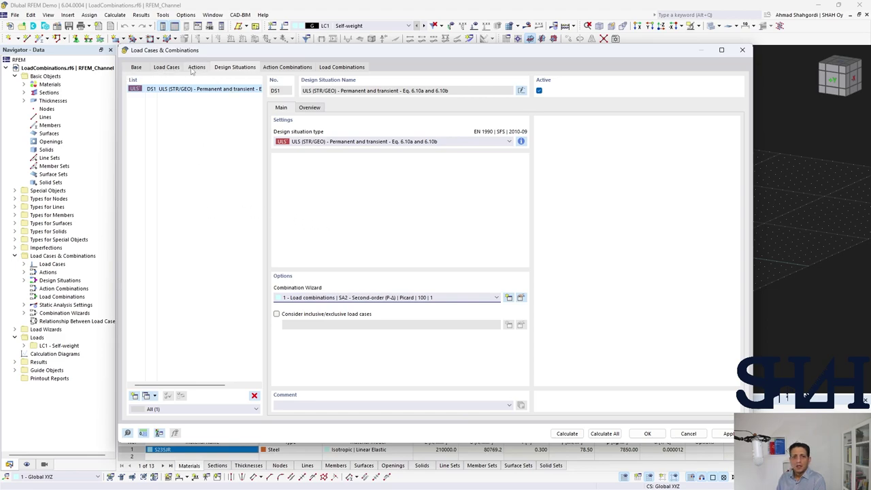
Step: Generate DS1's 14 action combinations and 37 ULS load combinations, starting with CO1: 1.35·LC1 + 1.35·LC2
click(284, 68)
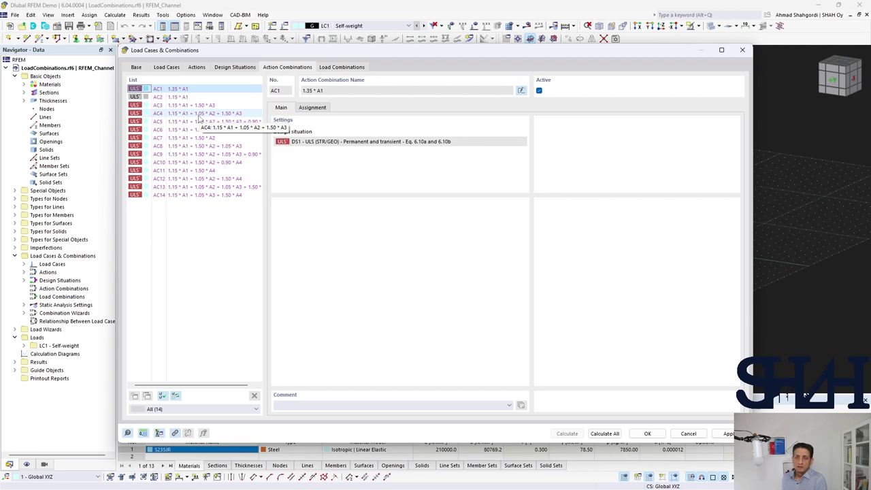
click(341, 67)
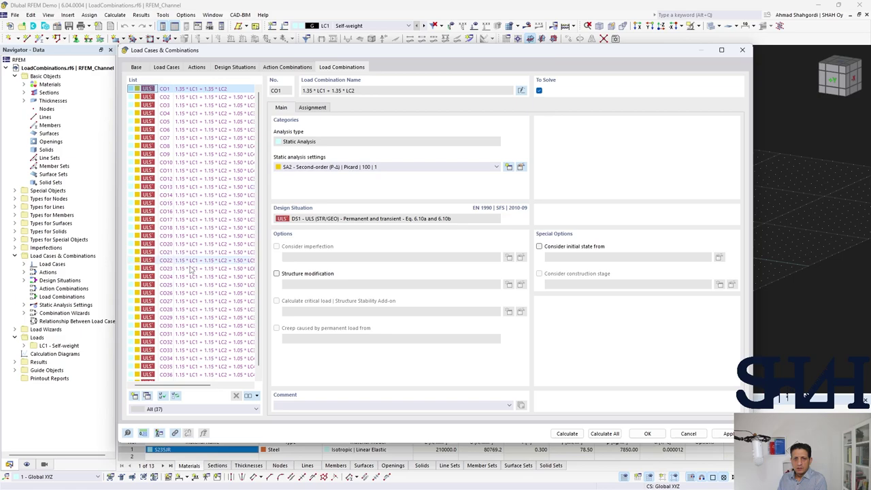
scroll(193, 270, down, 1)
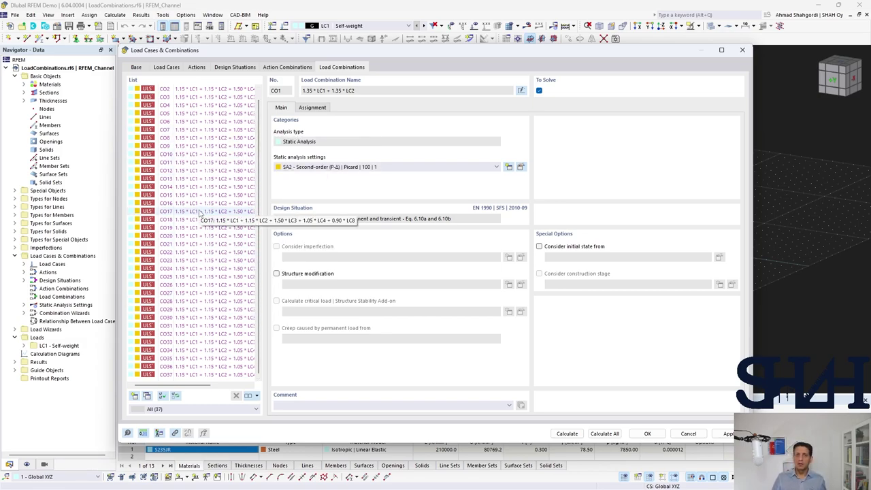
click(230, 69)
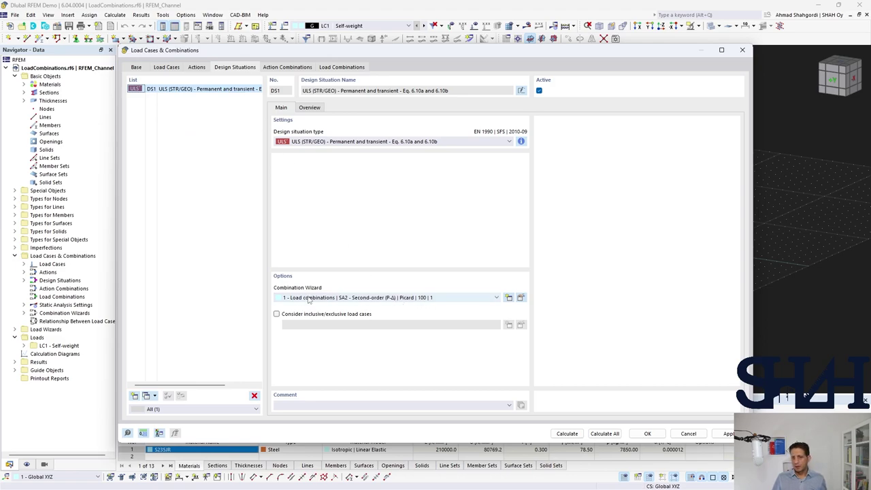
Step: Turn on favourable permanent actions in DS1's combination wizard and regenerate the load combinations
click(520, 298)
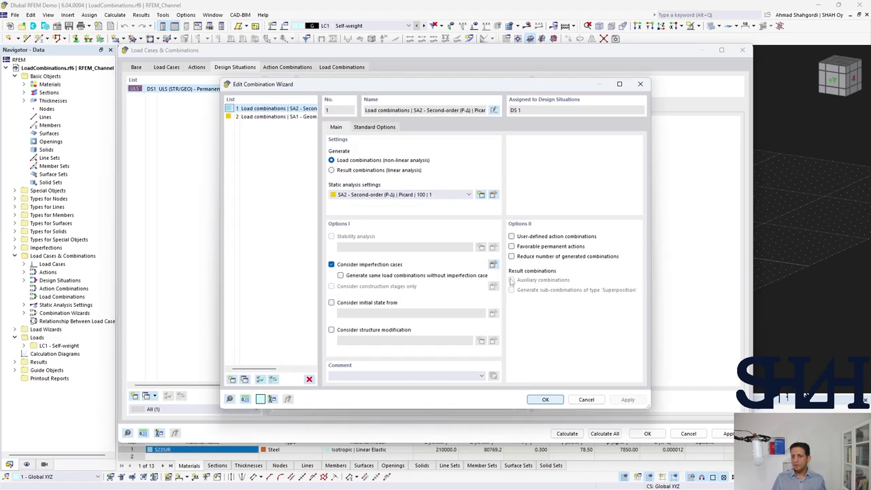
click(533, 247)
click(544, 400)
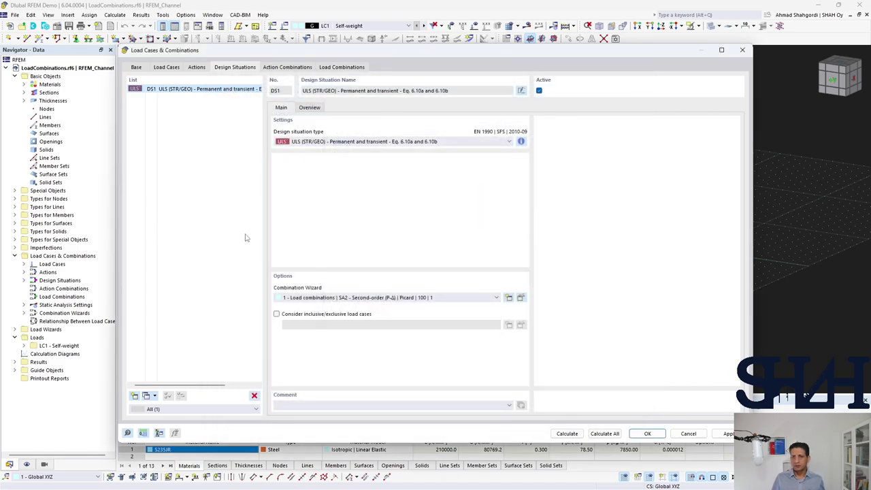
click(335, 68)
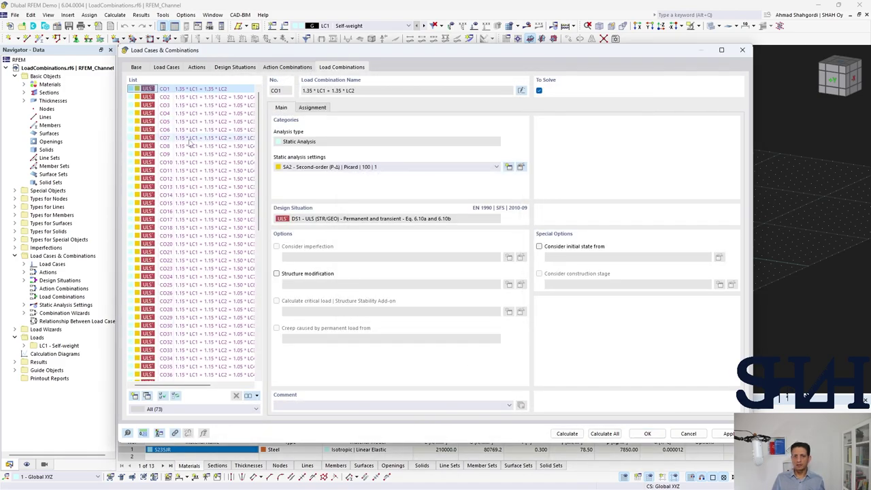
Step: Scroll through the 73 load combinations, including CO38: 0.90·LC1 + 0.90·LC2 + 1.50·LC4
scroll(192, 257, down, 8)
scroll(193, 257, down, 5)
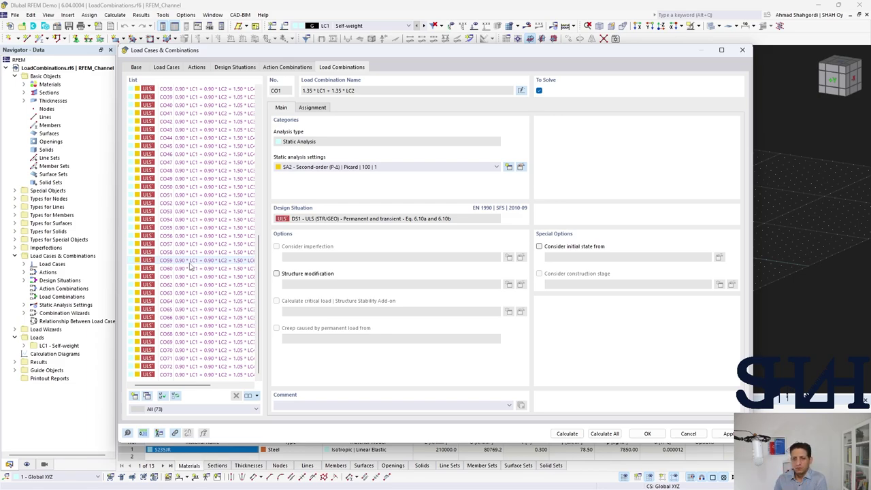
scroll(190, 267, up, 12)
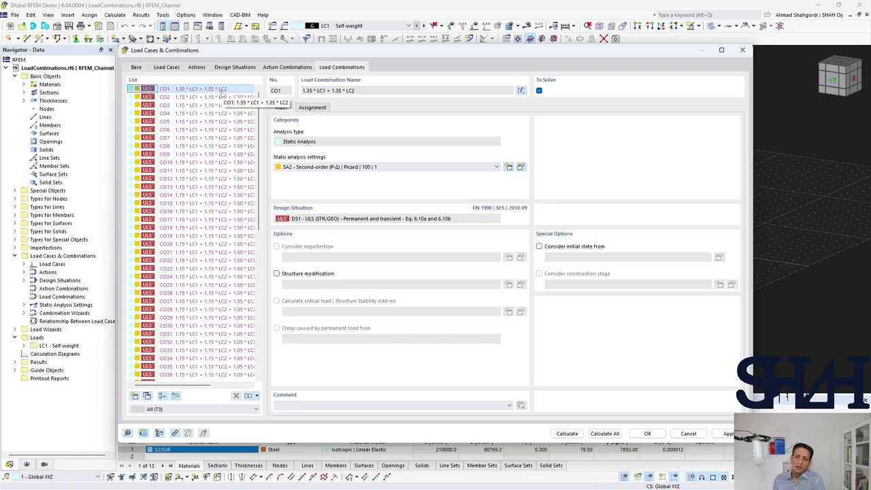
scroll(208, 213, down, 4)
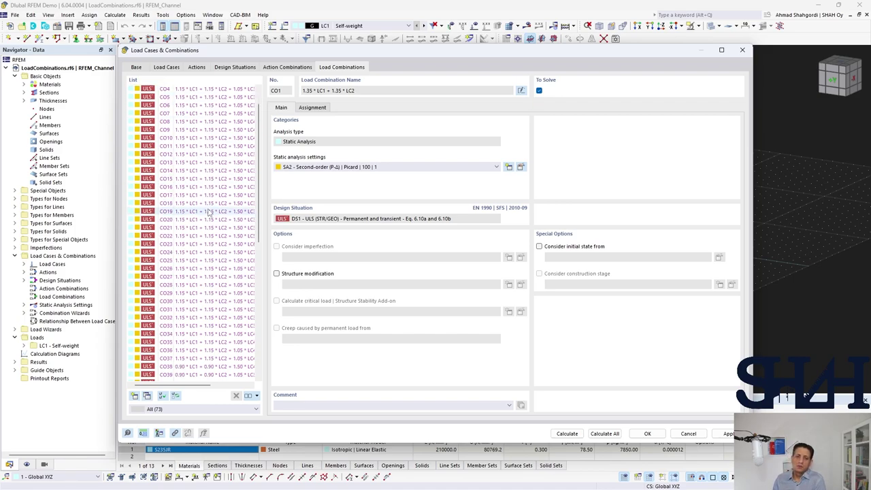
scroll(209, 213, down, 1)
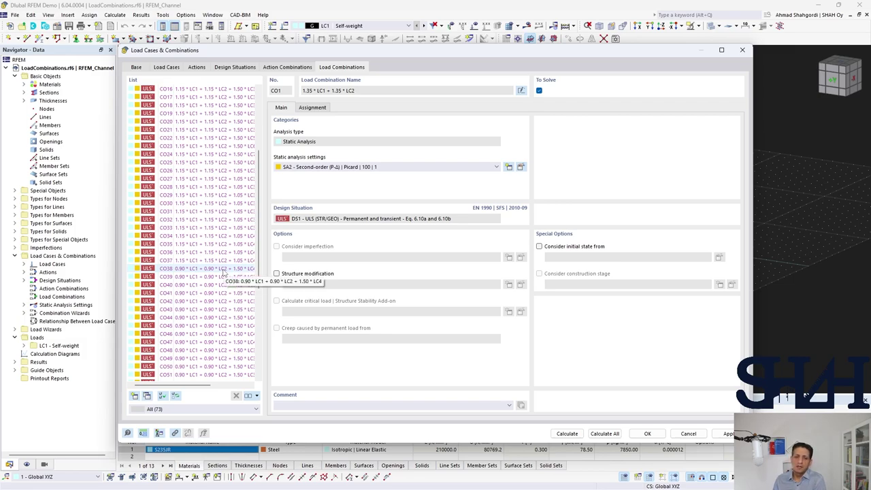
scroll(224, 272, down, 7)
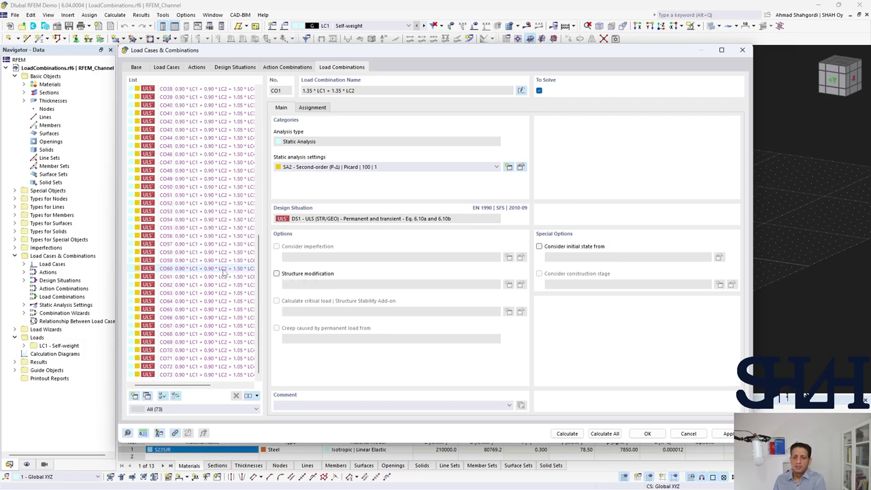
scroll(223, 272, up, 12)
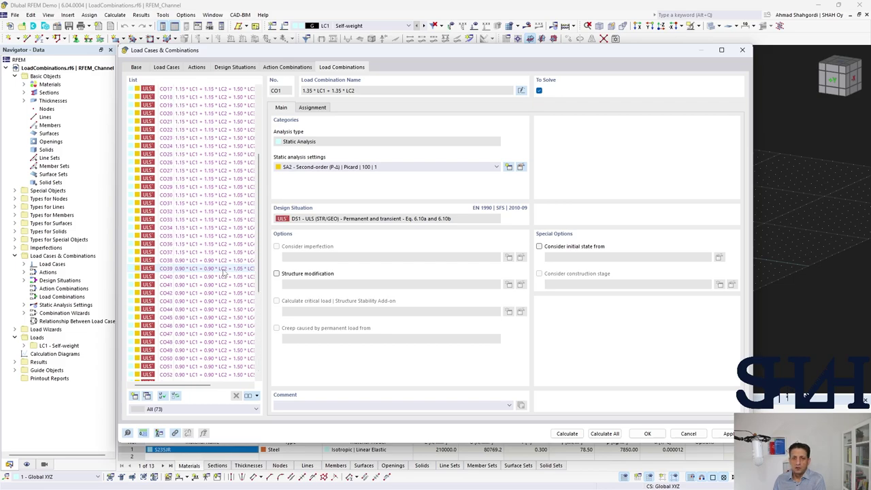
Step: Enable 'Combination names according to action category' so CO1 reads 1.35G1 + 1.35G2
click(137, 68)
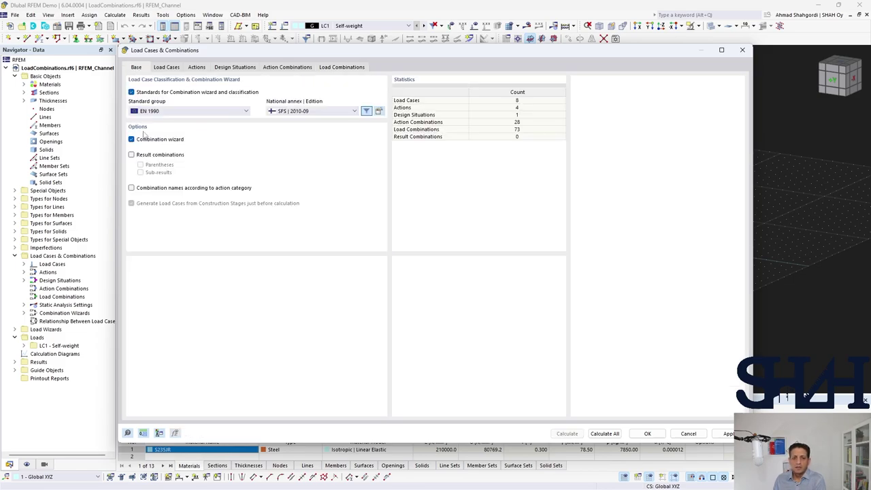
click(142, 190)
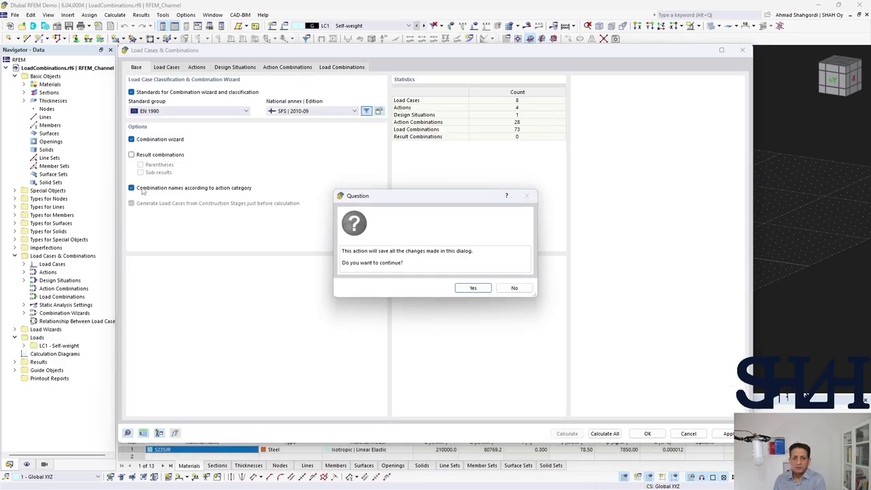
click(473, 288)
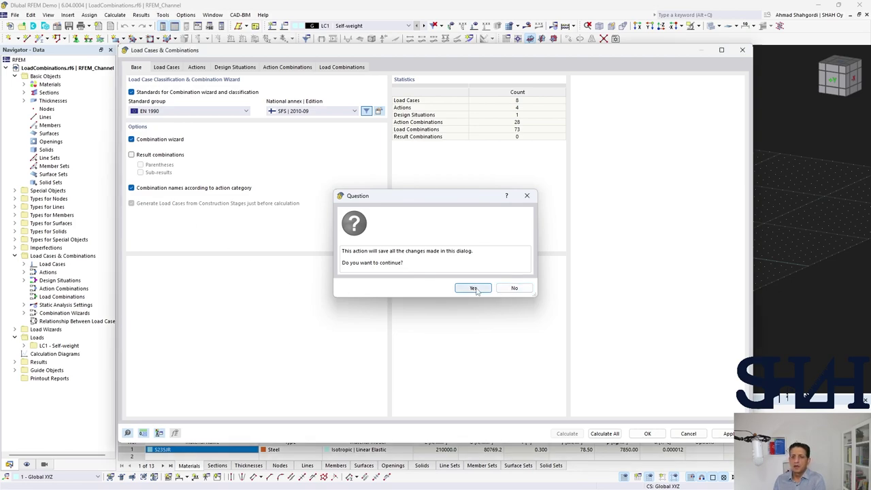
click(341, 67)
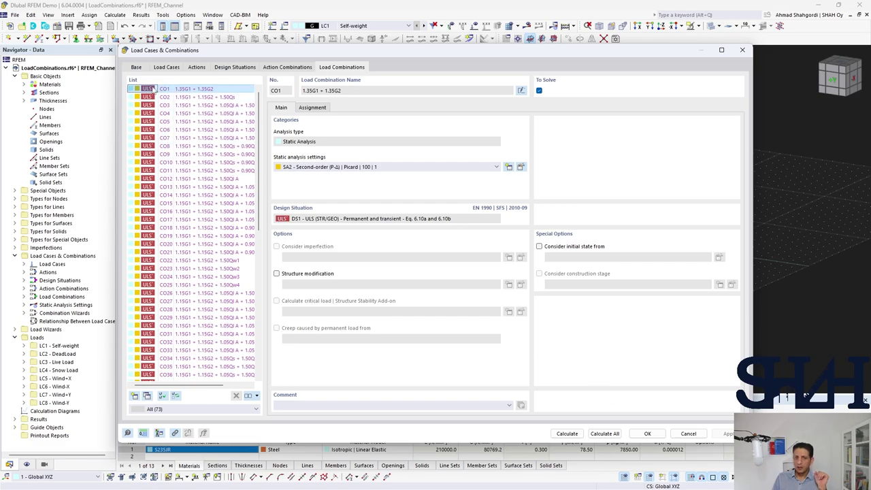
Step: Delete the Self-weight case LC1 and load cases LC4–LC8, keeping DeadLoad and Live Load
click(173, 69)
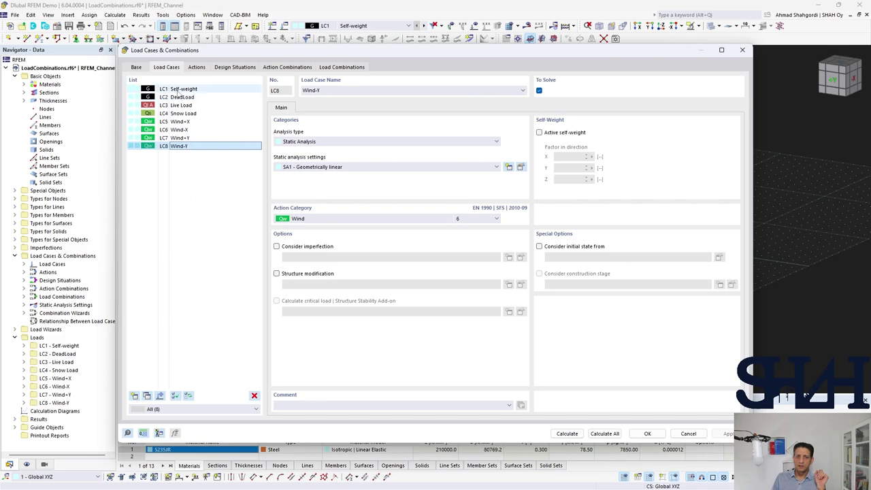
click(178, 91)
key(Delete)
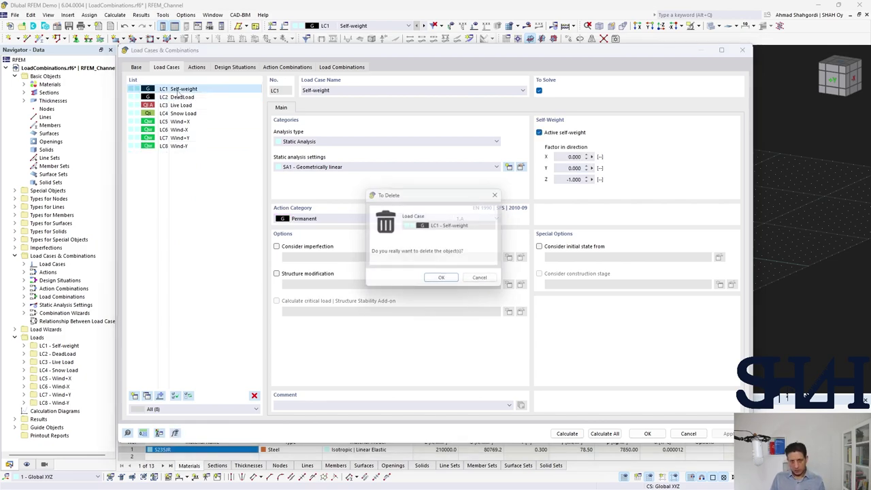
click(442, 278)
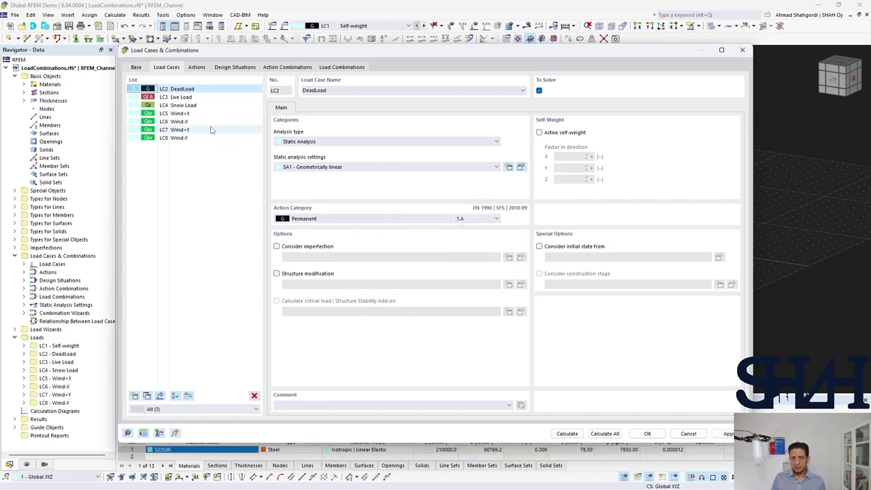
click(176, 107)
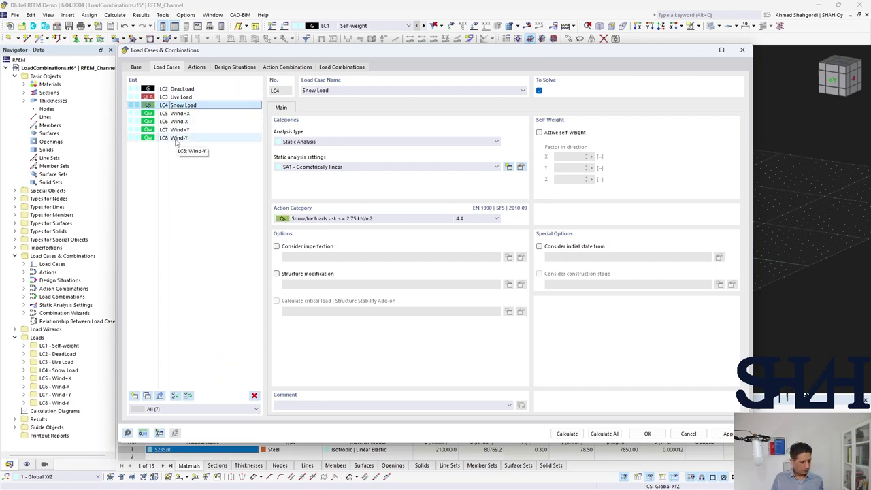
shift+click(176, 138)
key(Delete)
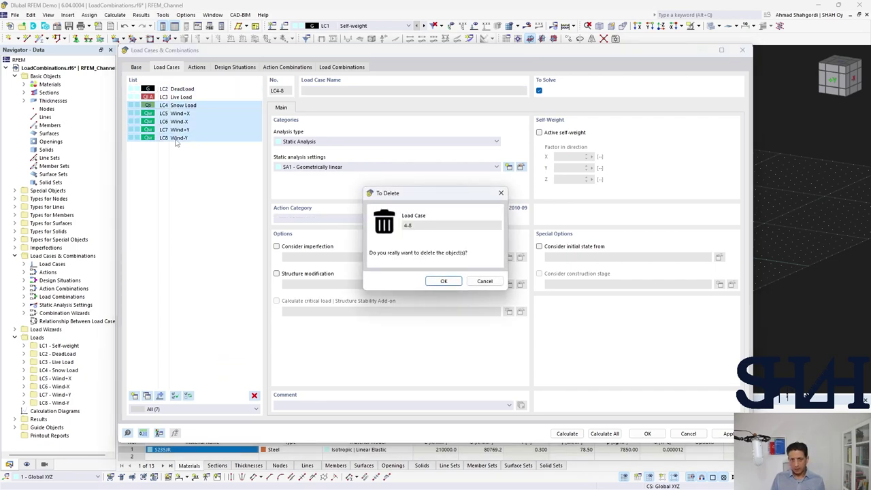
key(Return)
click(512, 289)
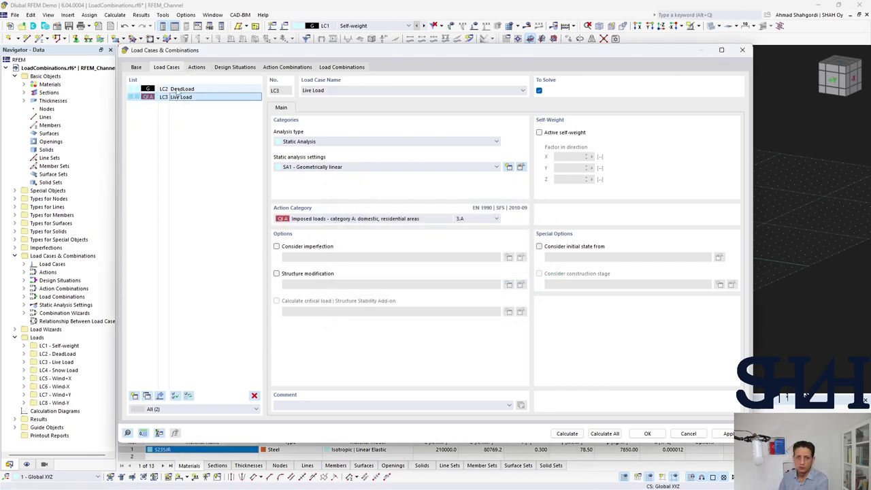
Step: Review the remaining combinations 1.35G, 1.15G + 1.50QI A and 0.90G + 1.50QI A, then accept
click(177, 89)
click(178, 98)
click(196, 67)
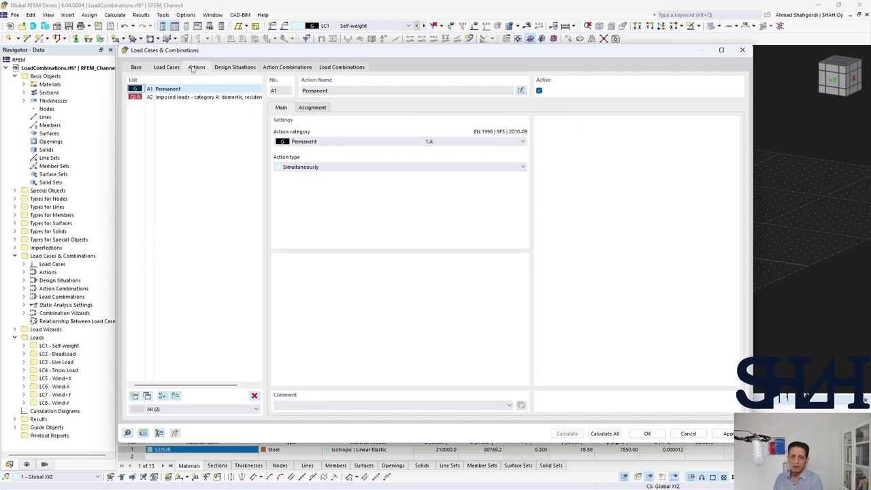
click(166, 67)
click(341, 67)
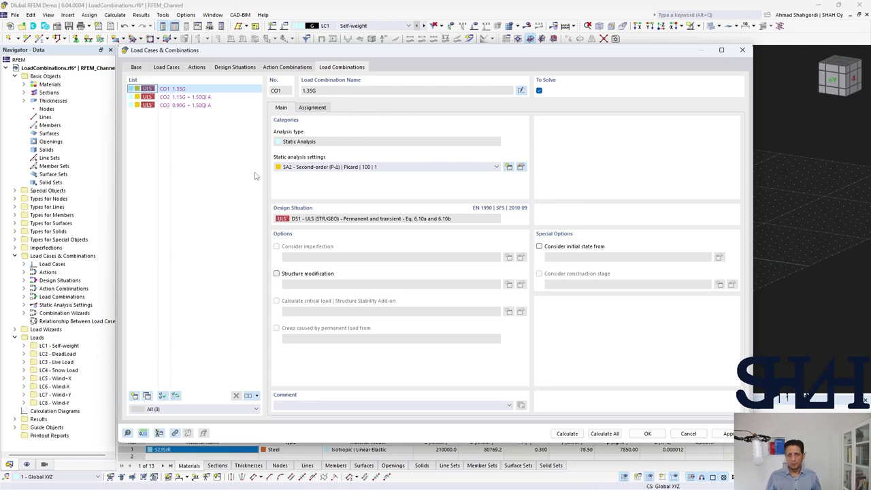
click(647, 433)
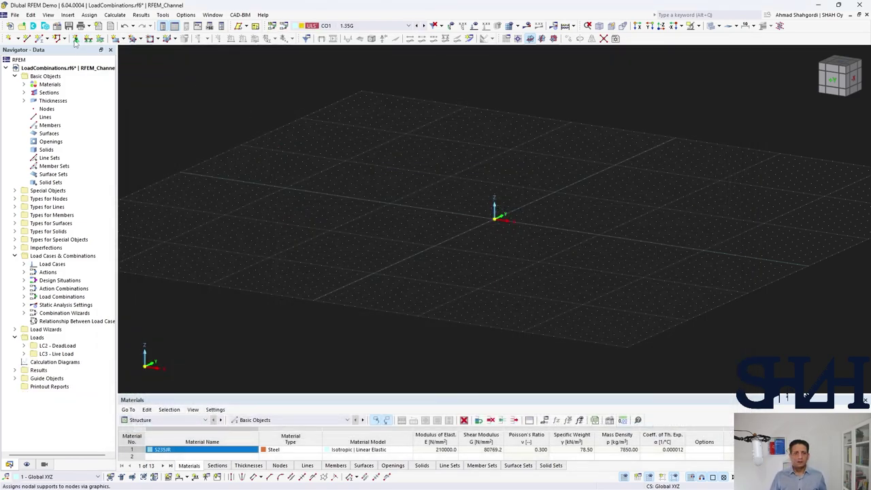
Step: Draw two IPE 240 beam members through nodes at X 0, 6 and 12 m
click(41, 38)
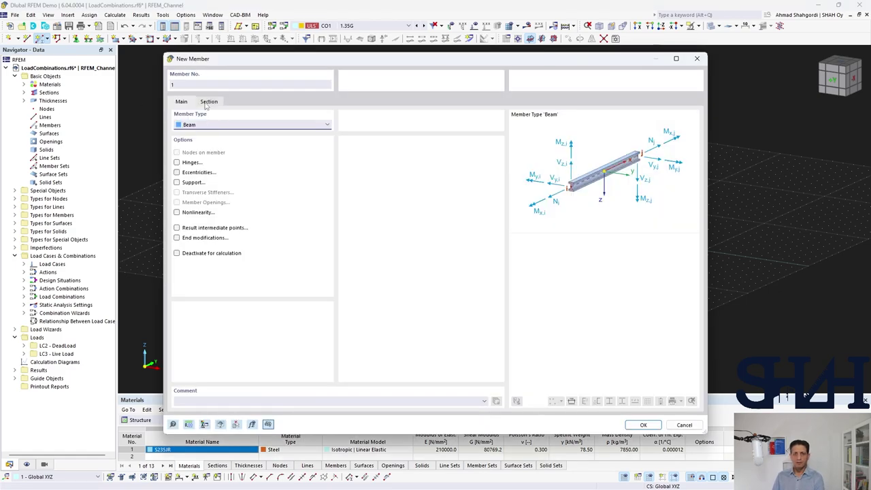
click(208, 102)
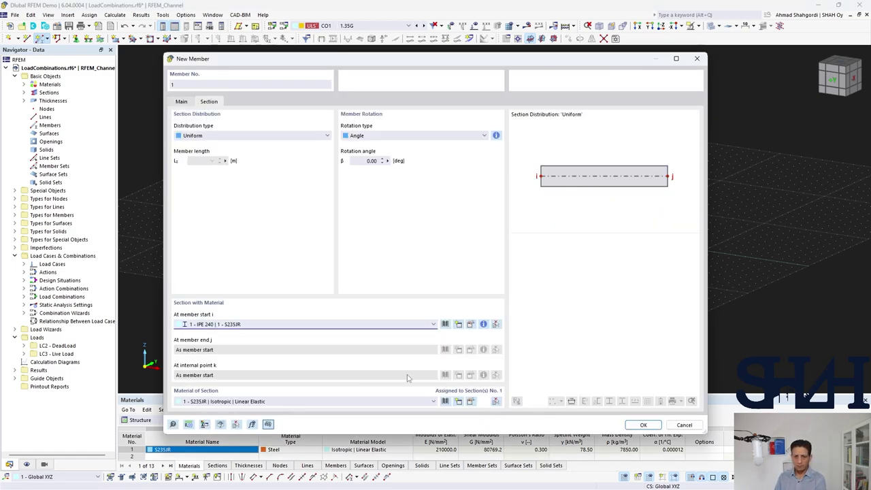
click(643, 425)
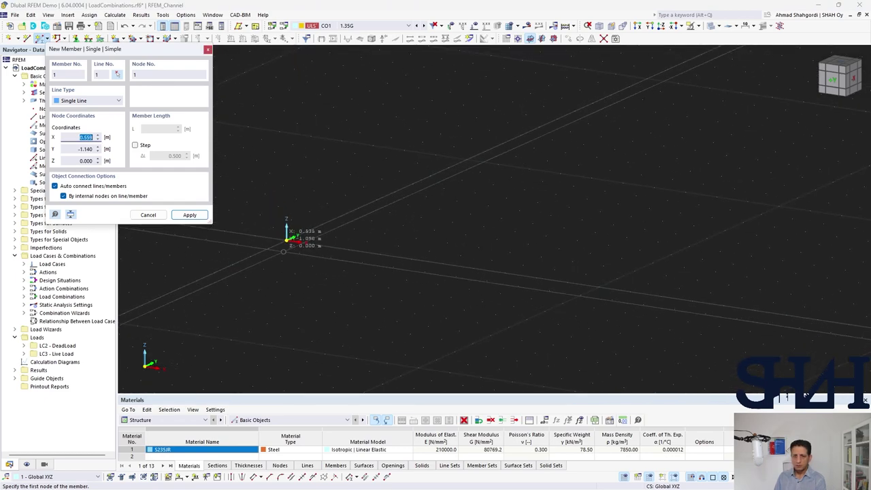
click(286, 238)
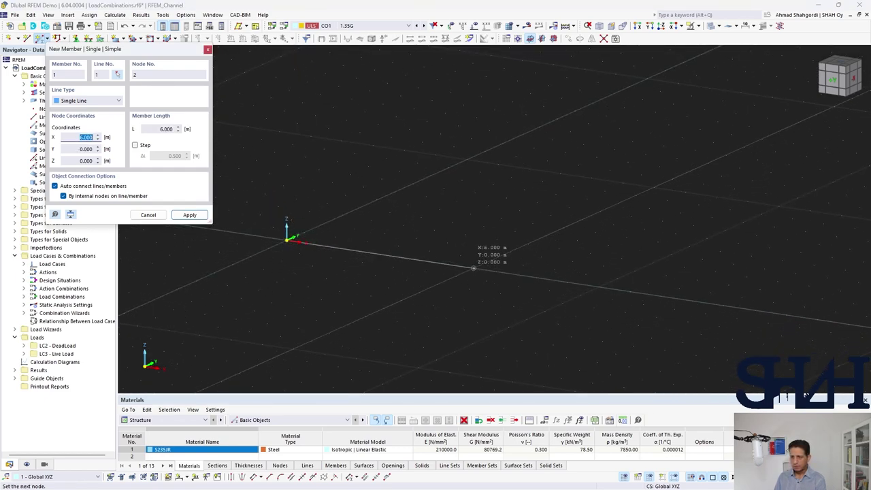
click(474, 267)
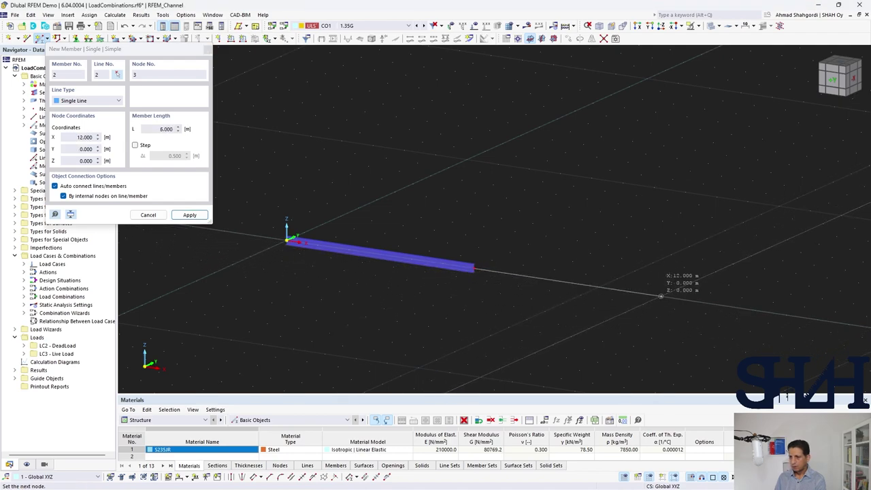
click(660, 296)
key(Escape)
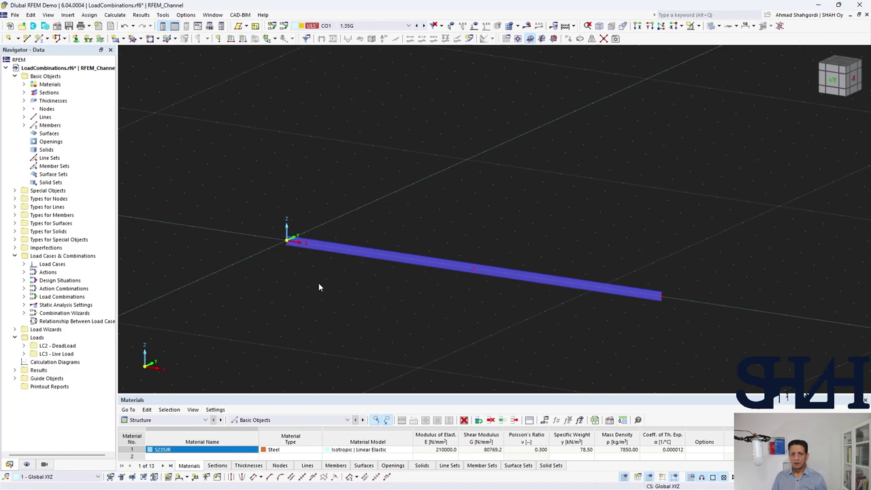
Step: Give node 1 a hinged support and nodes 2 and 3 a new roller support (ux, uy free, φx fixed)
click(78, 39)
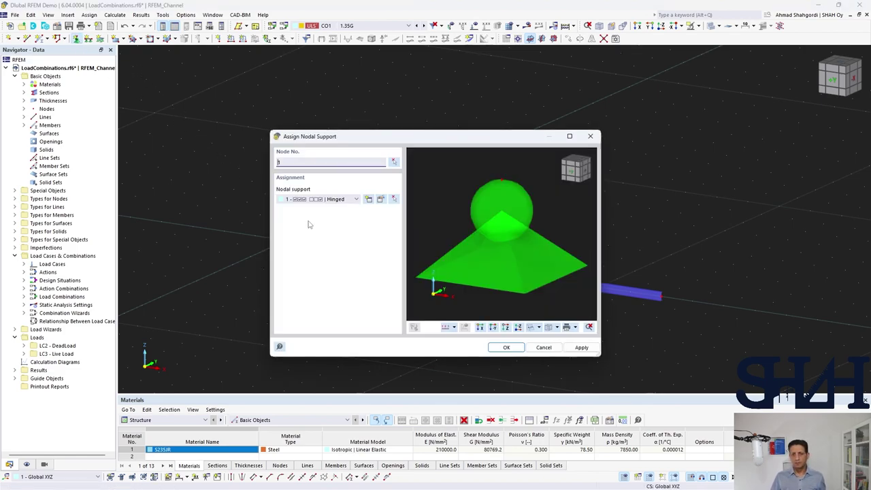
click(497, 345)
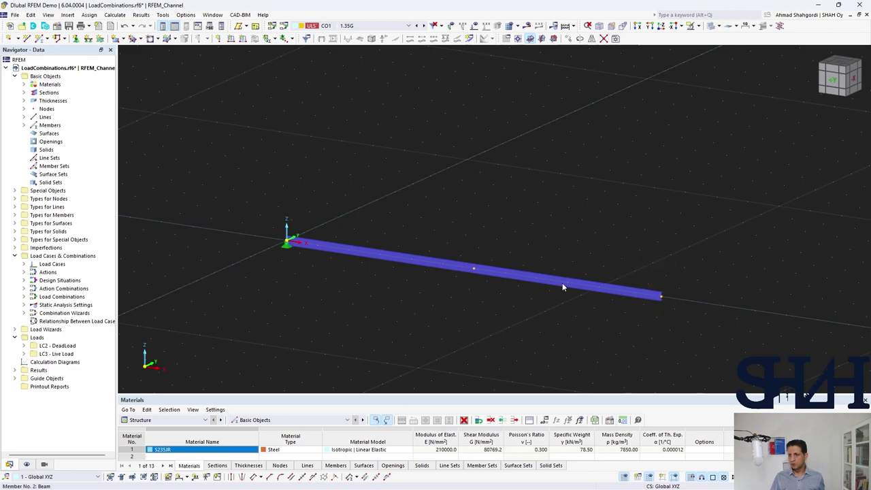
click(78, 39)
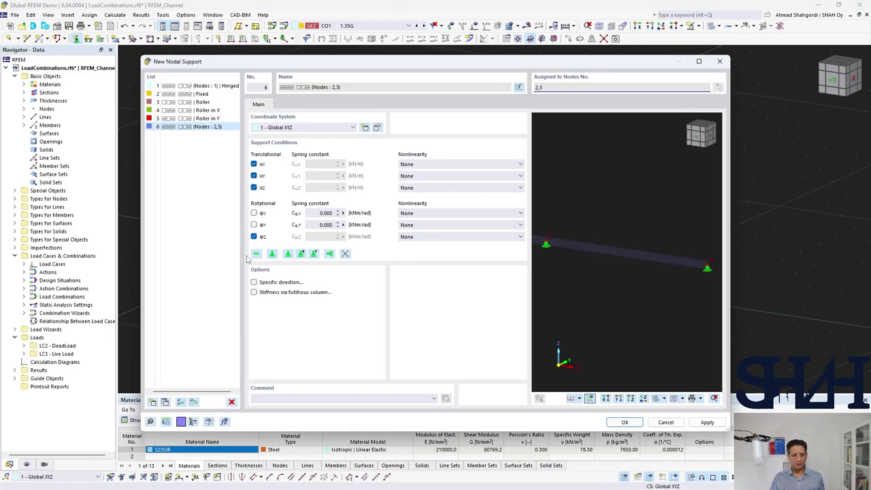
click(253, 176)
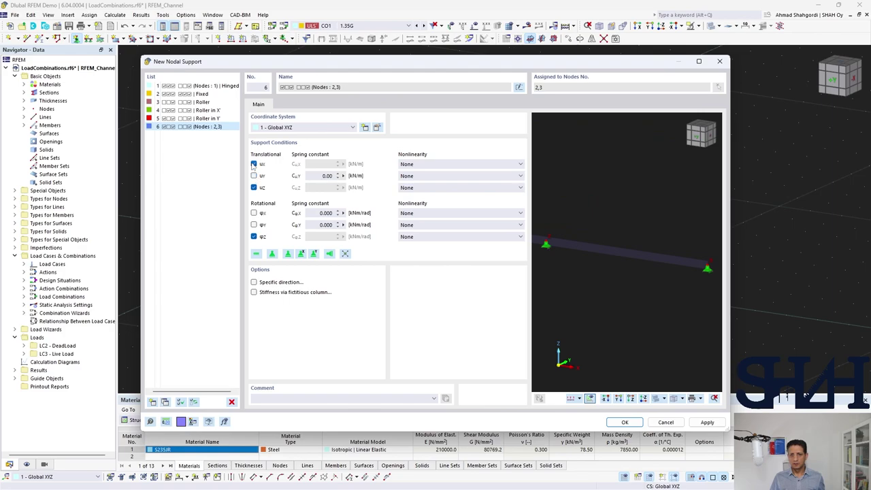
click(254, 164)
click(254, 213)
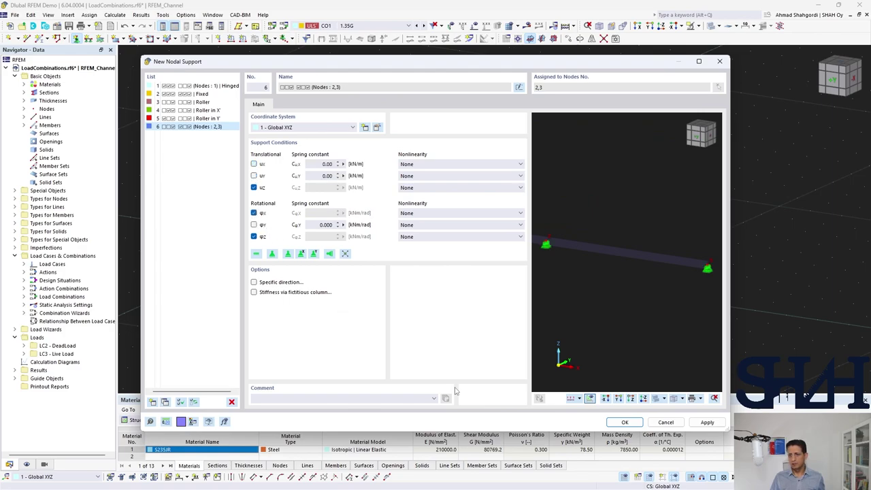
click(625, 422)
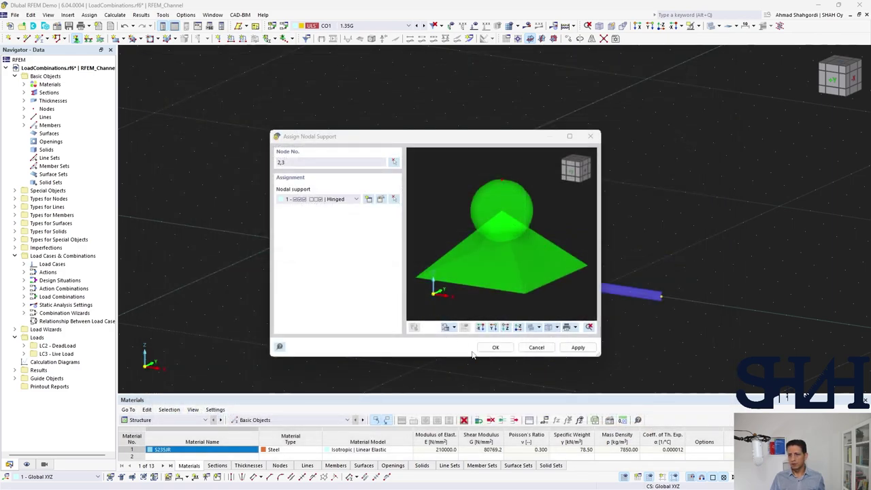
click(495, 347)
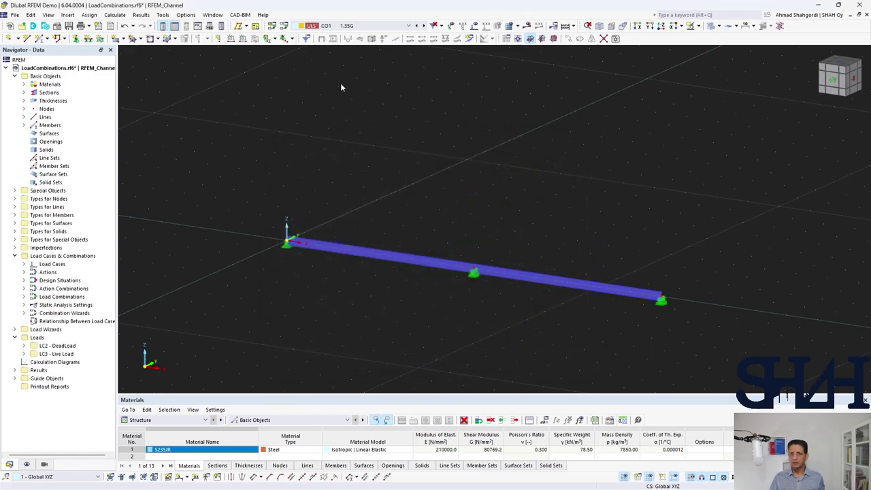
Step: In LC2 DeadLoad, apply a uniform 10 kN/m member load to both beam members
click(358, 26)
click(360, 49)
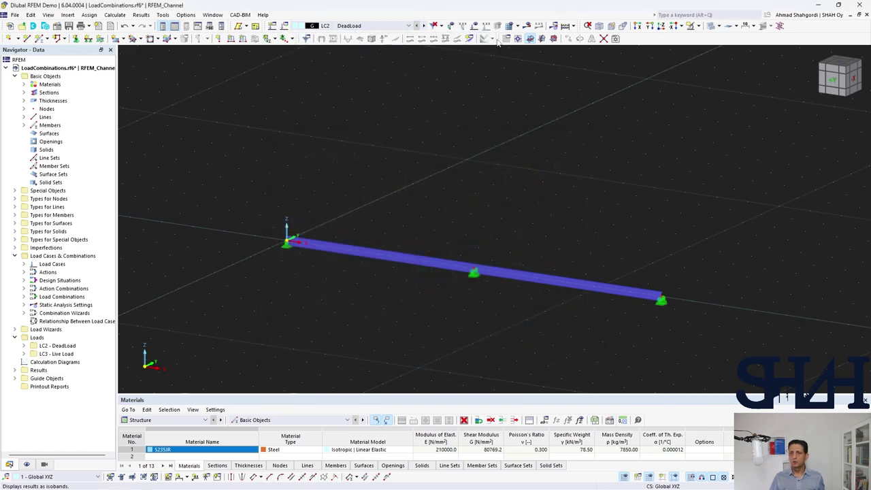
click(391, 252)
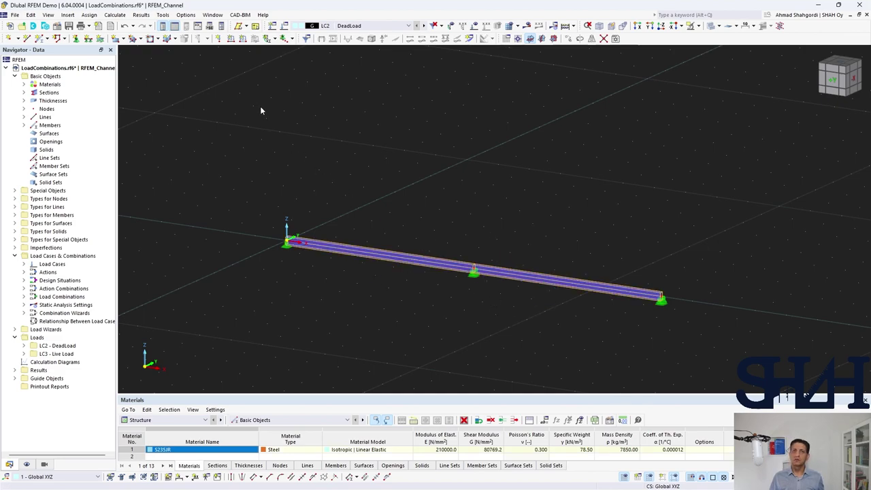
click(243, 38)
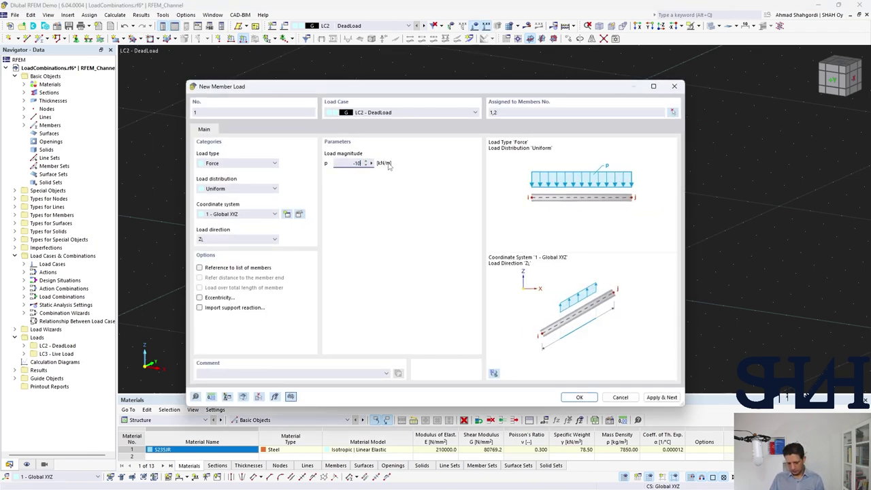
key(Return)
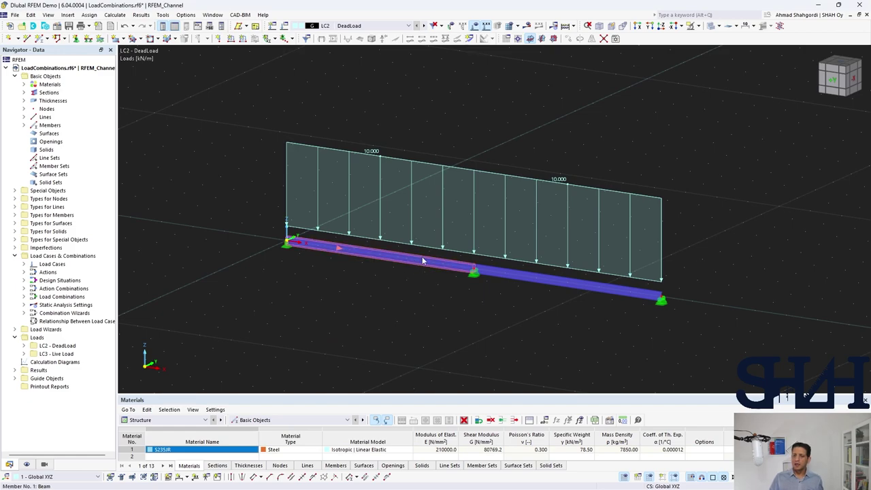
Step: In LC3 Live Load, apply a uniform 20 kN/m member load to both beam members
click(423, 25)
drag(432, 220, 409, 287)
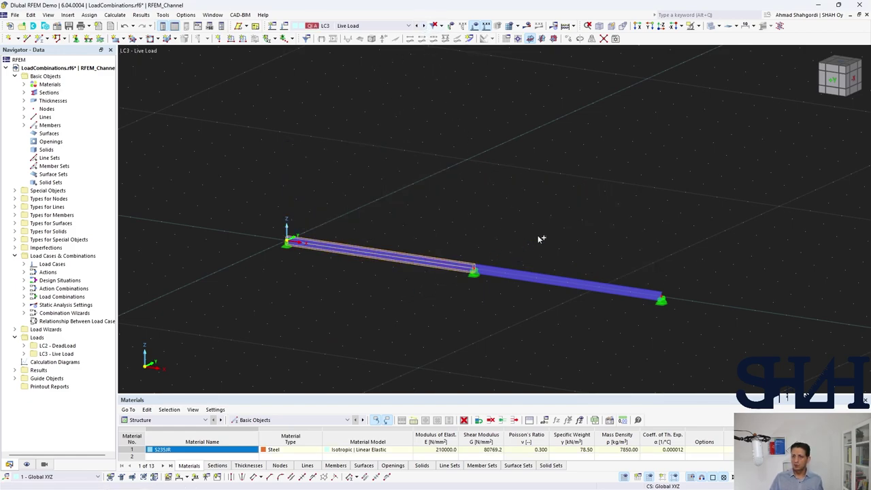
drag(541, 240, 525, 308)
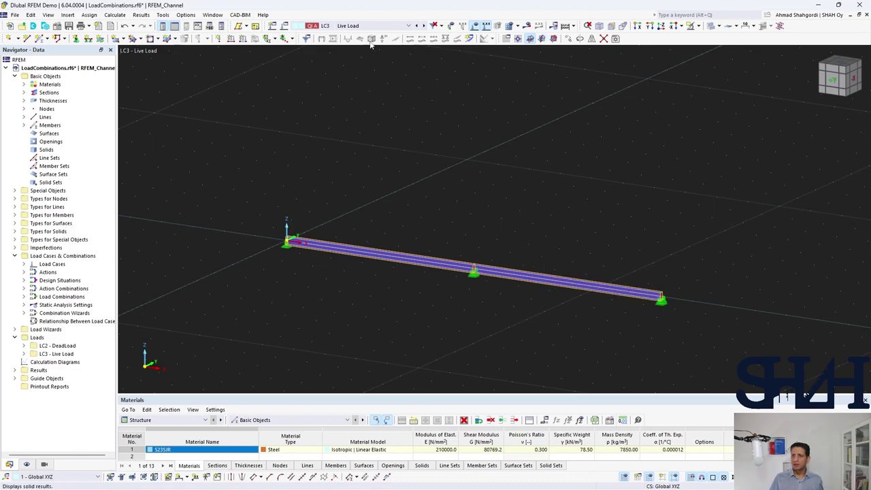
click(243, 39)
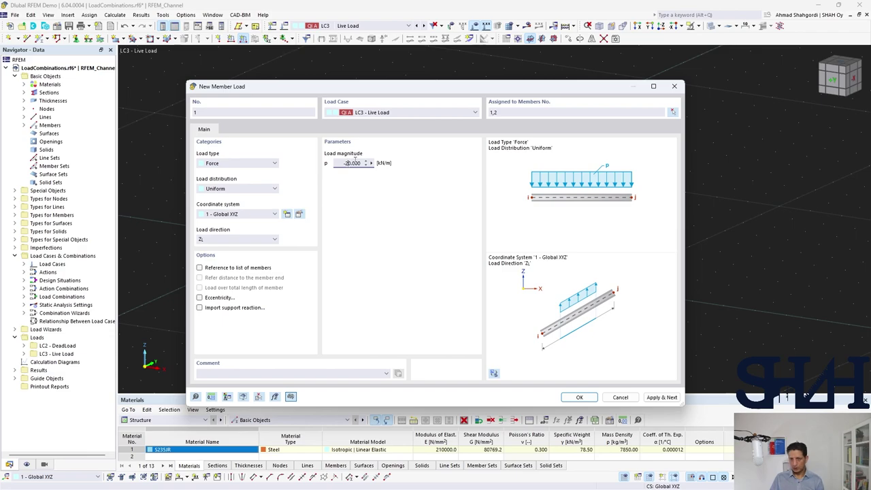
key(Return)
middle_drag(338, 289, 315, 262)
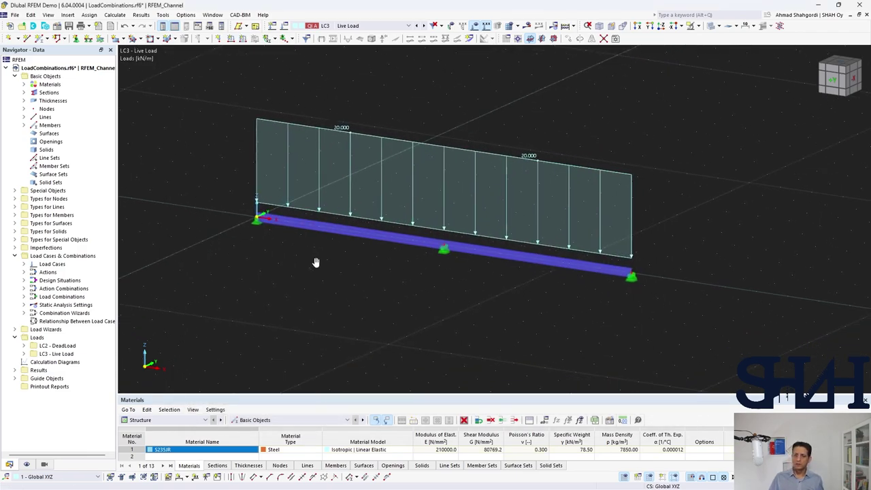
click(363, 27)
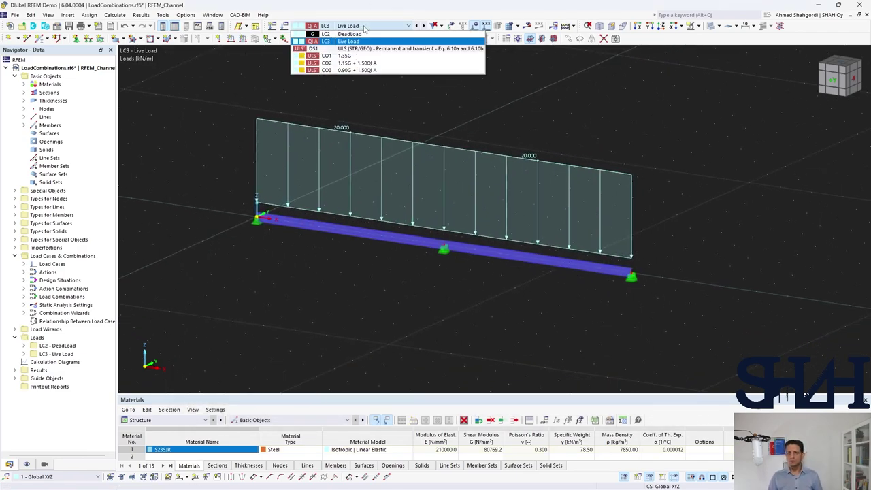
Step: Calculate combination CO2 and show its My diagram, ranging from −185.54 to 104.14 kNm
click(386, 64)
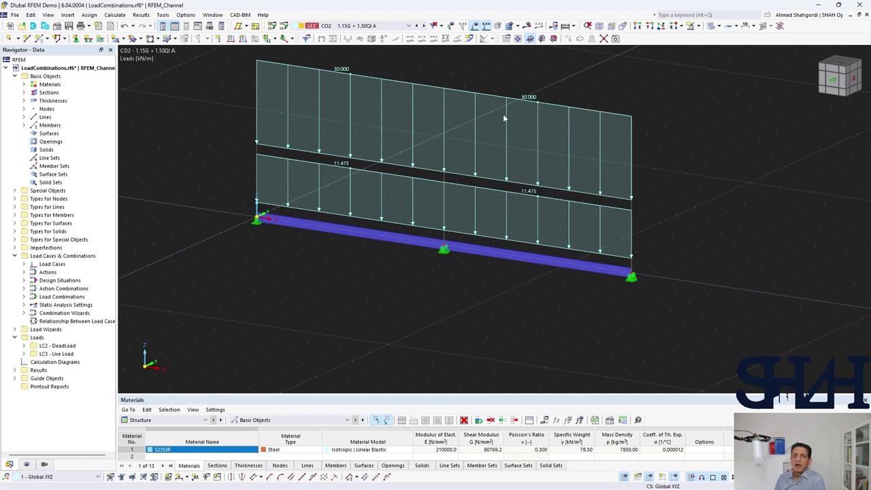
click(527, 26)
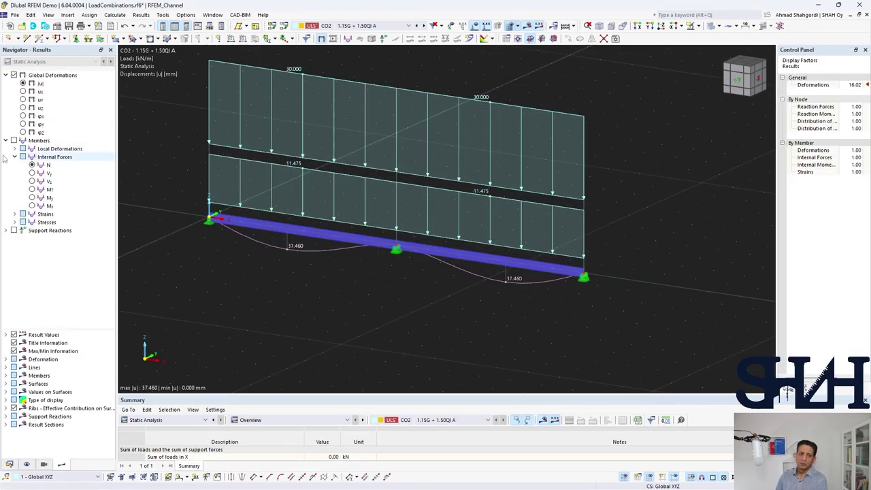
click(32, 198)
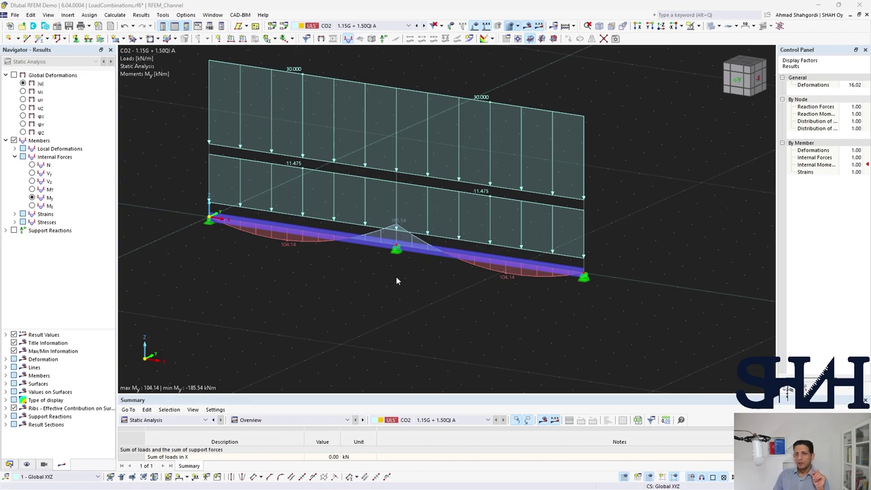
click(391, 26)
Step: Delete the right-span live load from LC3
click(340, 43)
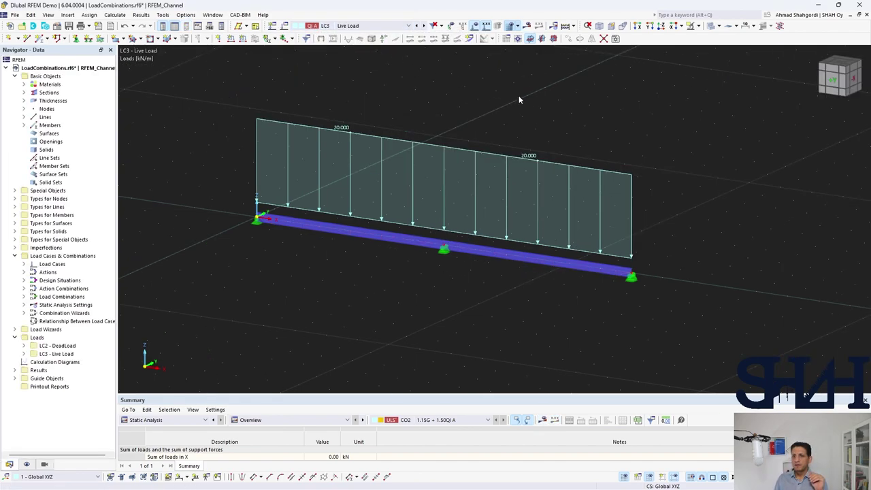
click(522, 184)
key(Delete)
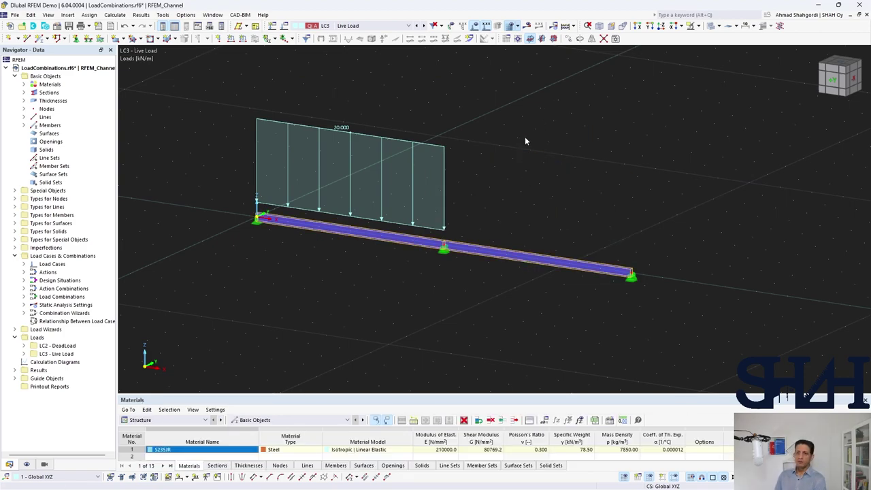
click(509, 136)
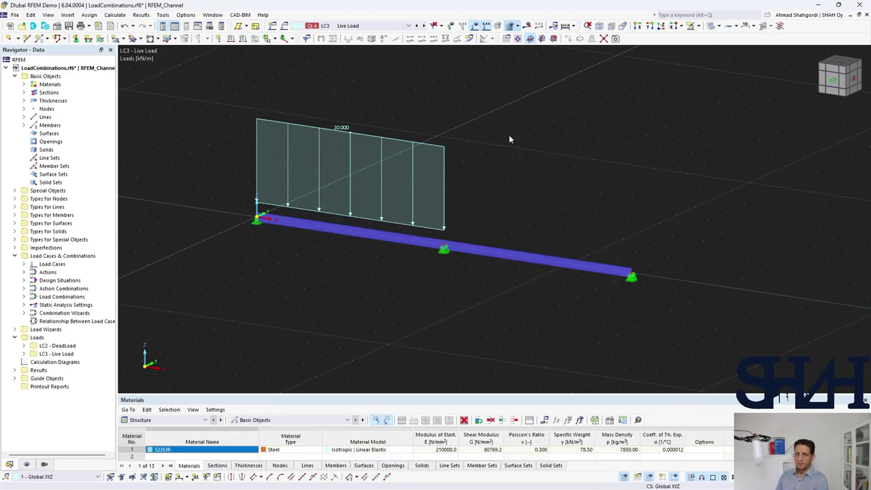
Step: Recalculate combination CO2, giving My from −118.44 to 132.10 kNm
click(381, 25)
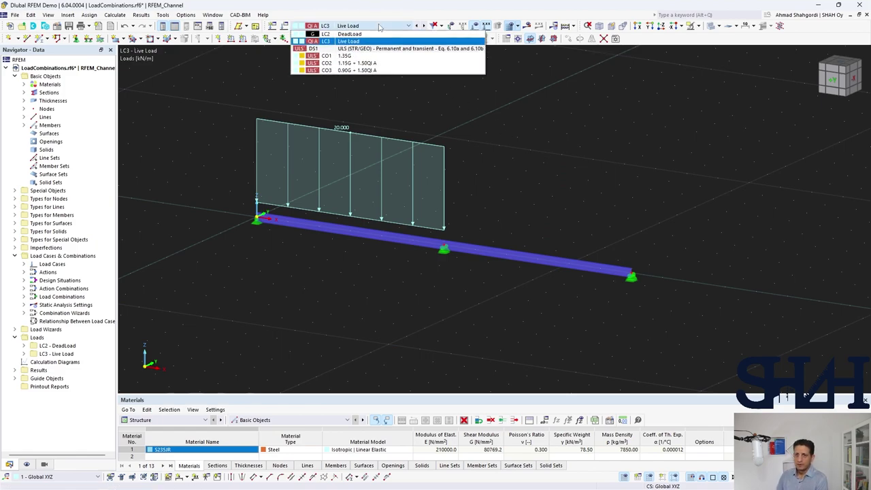
click(357, 62)
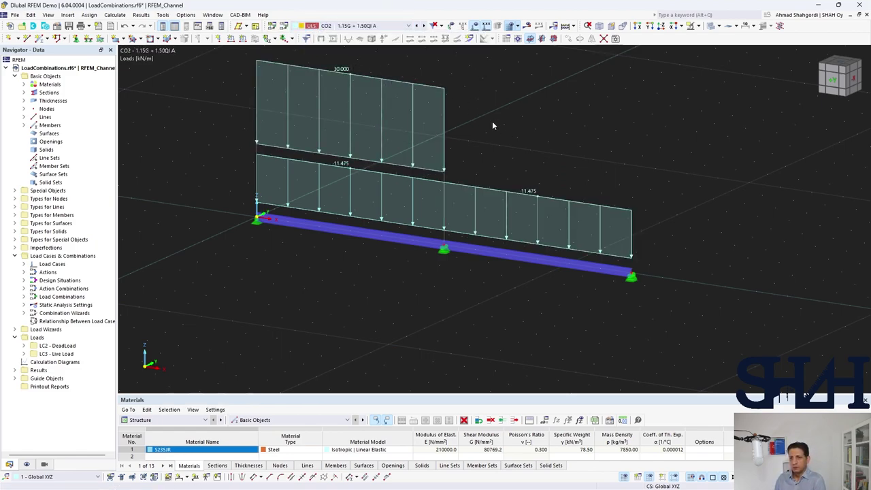
click(528, 26)
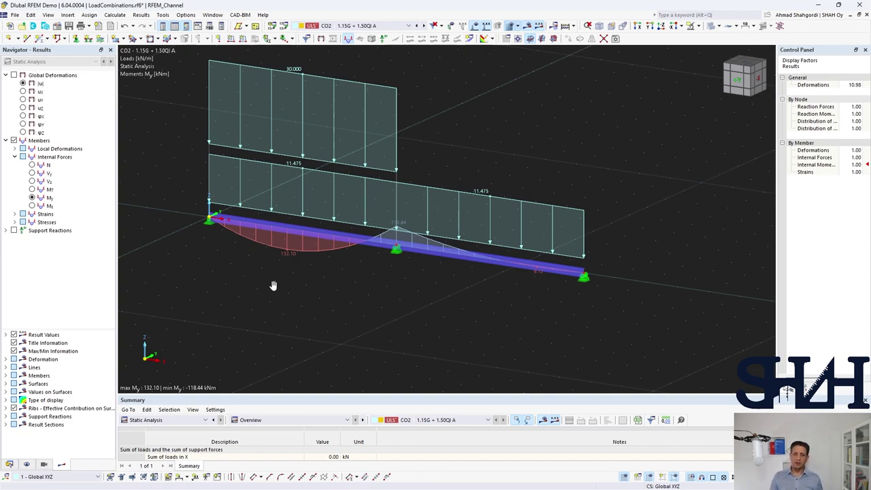
middle_drag(273, 287, 272, 313)
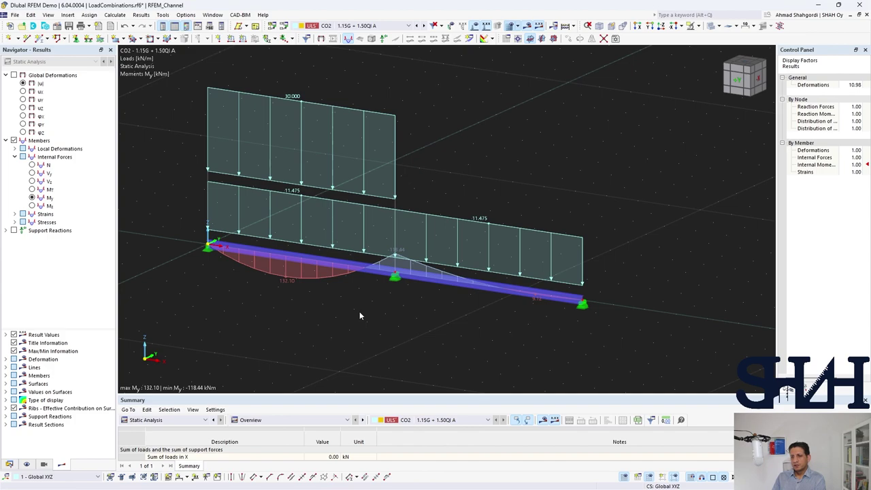
click(383, 27)
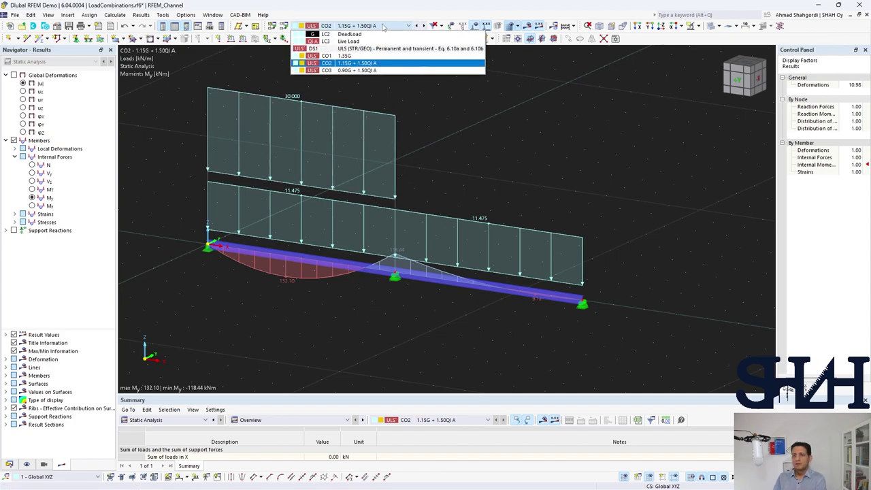
Step: Calculate combination CO3 and view the beam from the front, with My from −107.37 to 125.89 kNm
click(360, 70)
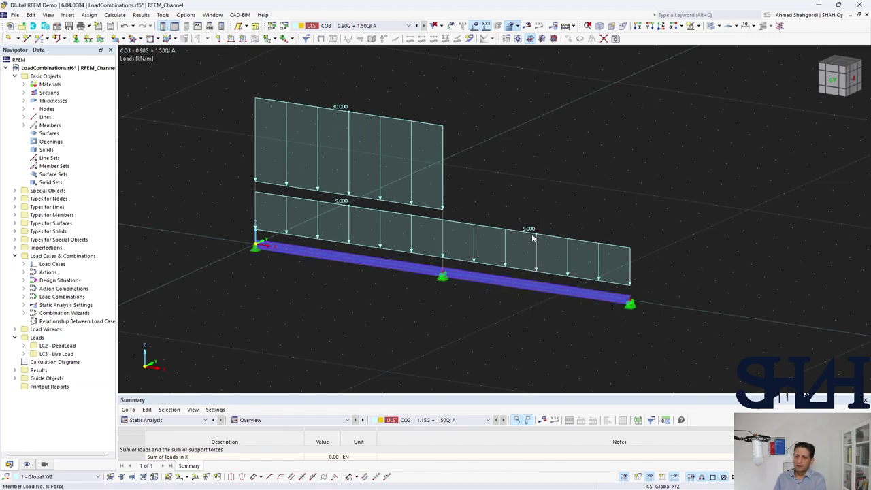
click(529, 27)
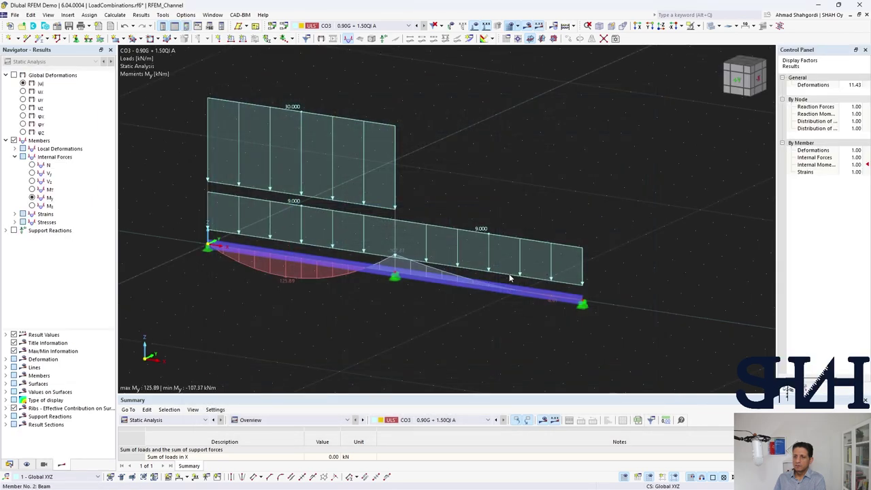
click(736, 83)
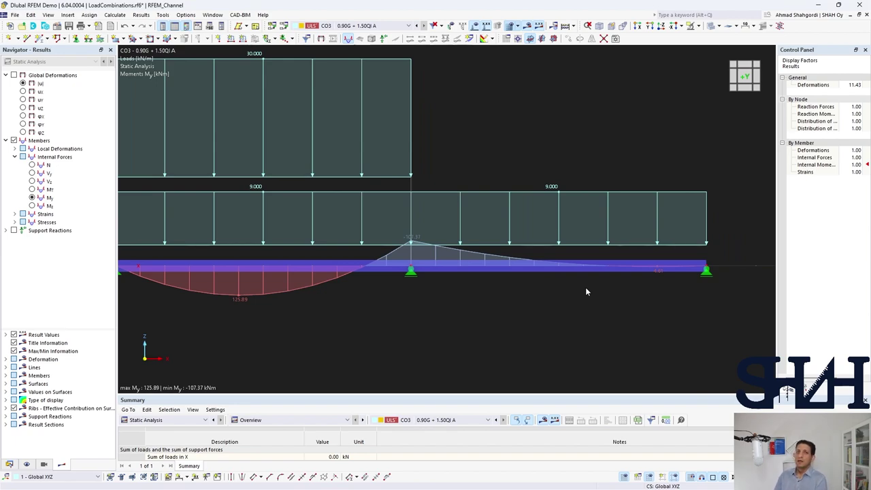
Step: Open member 2's Result Diagrams and uncheck the |u| deformation so only CO3's My is plotted
right_click(570, 270)
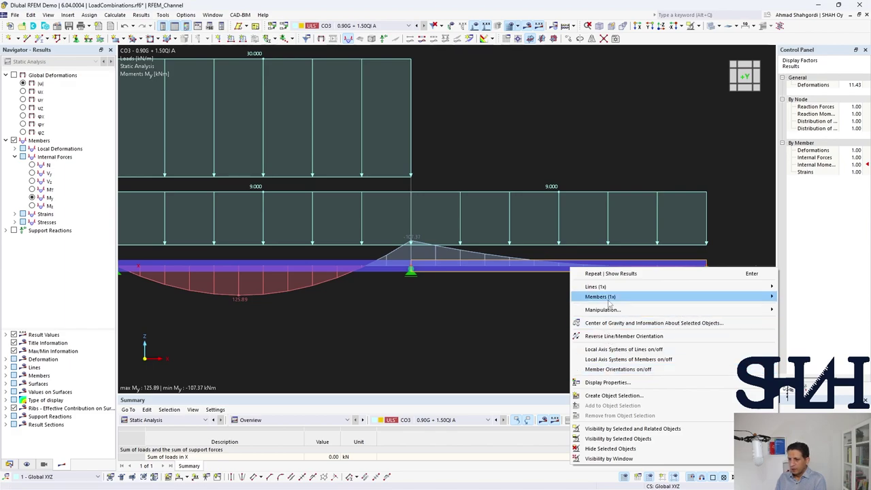
mouse_move(603, 297)
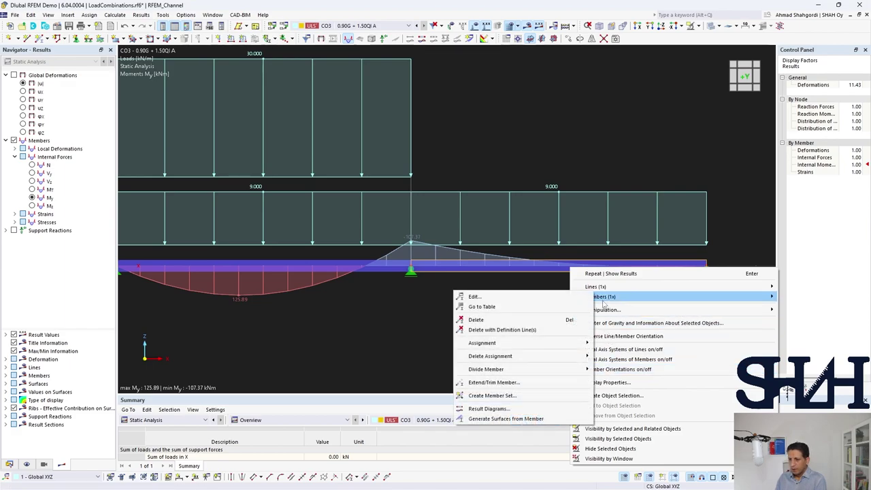
click(488, 409)
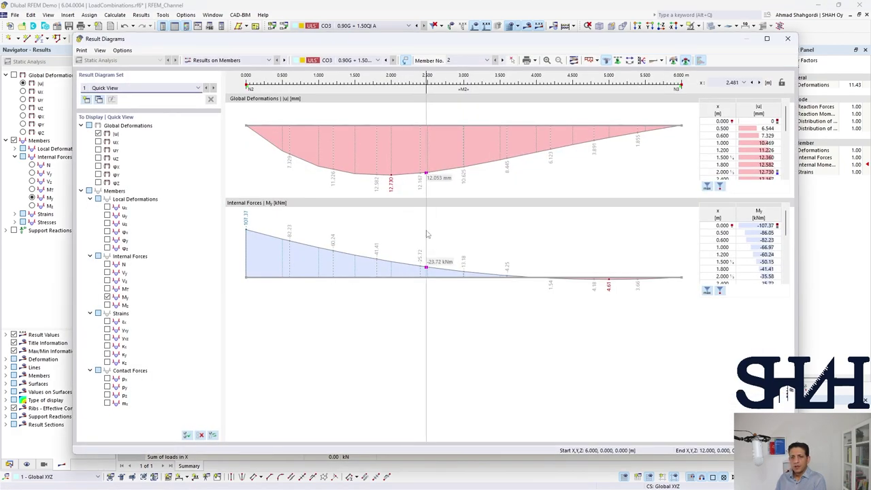
click(98, 134)
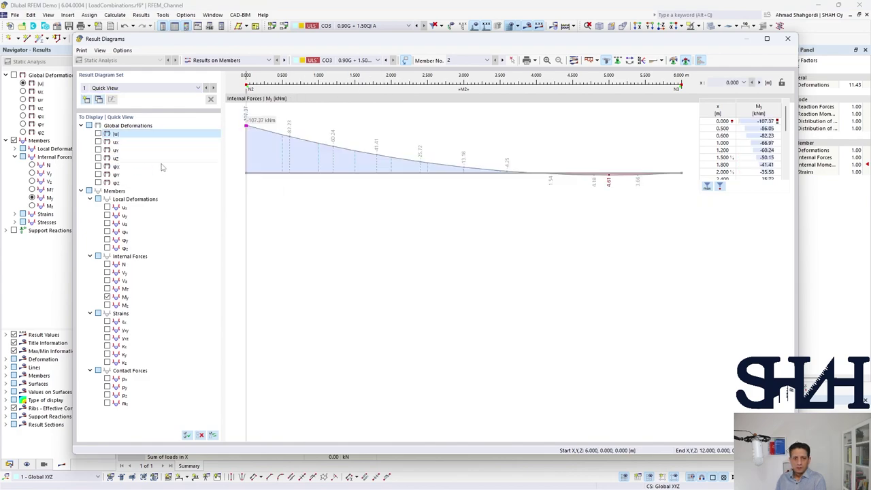